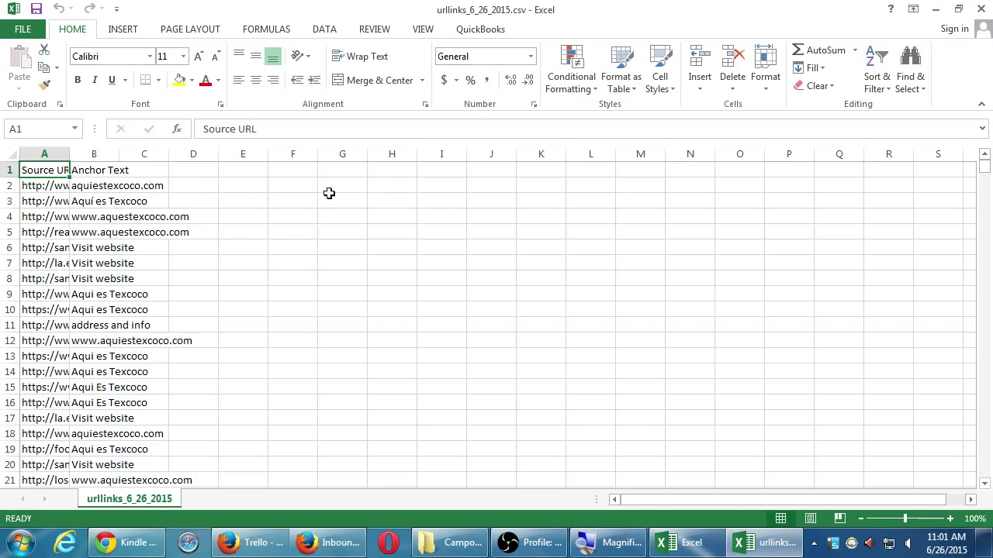
# Step: Widen column A to fit the full source URLs and review the linking addresses down to row 74
pyautogui.doubleClick(67, 152)
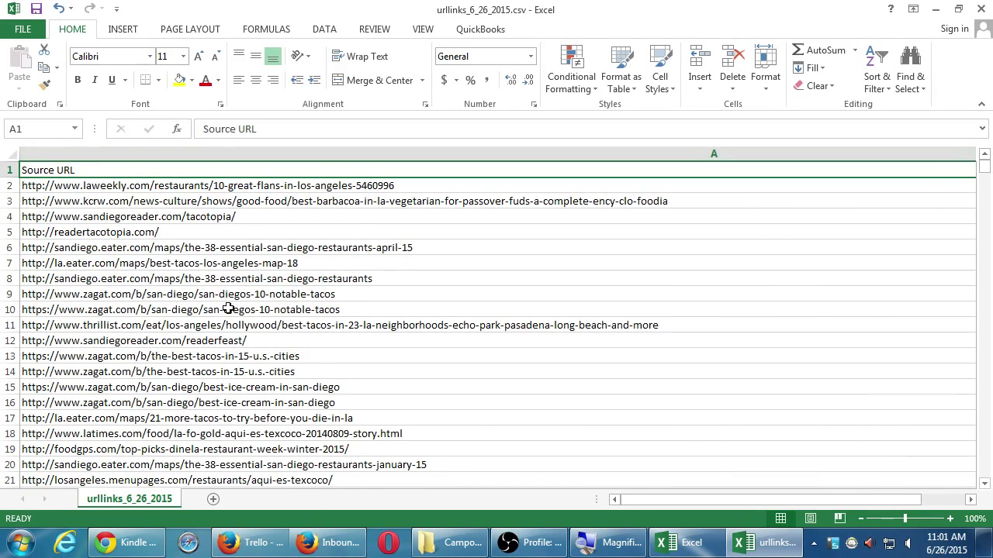
pyautogui.scroll(-20, 274, 455)
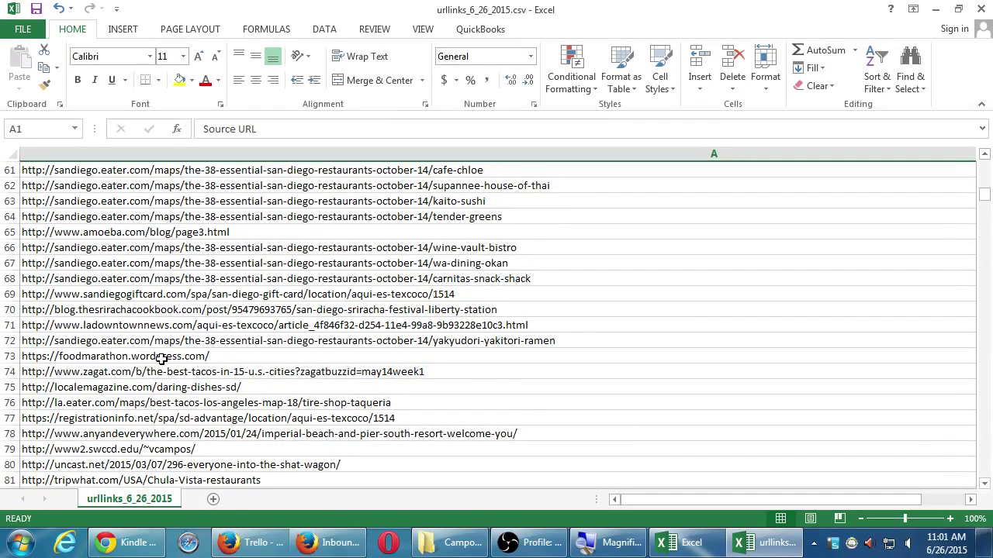
pyautogui.click(162, 358)
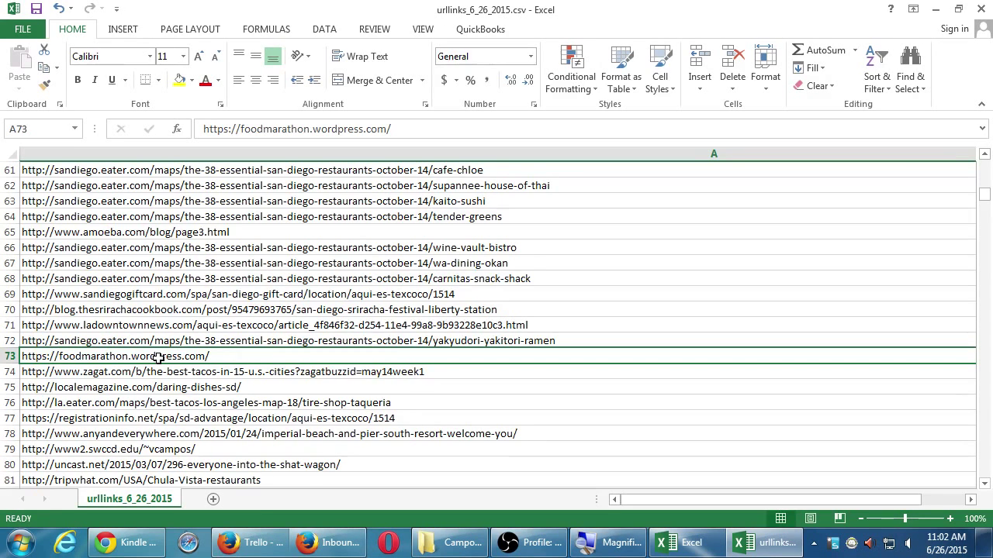
pyautogui.press('Down')
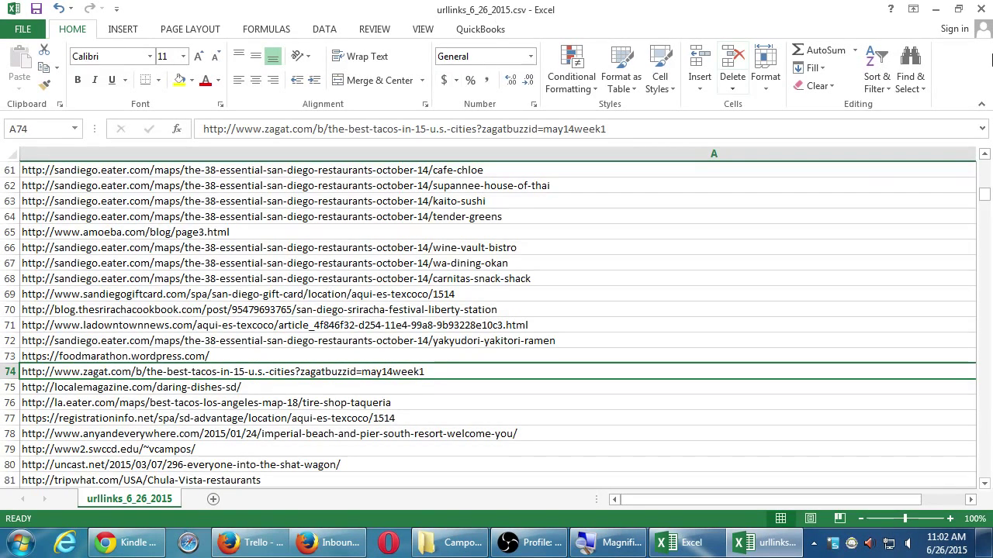
# Step: Close urllinks_6_26_2015.csv without saving the changes and switch to the Firefox window showing the Bing Webmaster inbound links
pyautogui.click(979, 8)
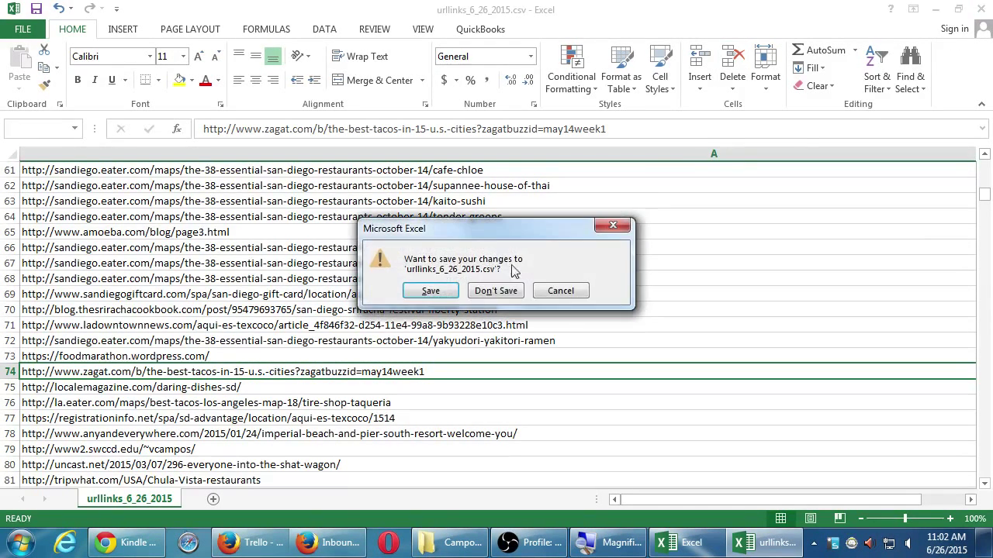
pyautogui.click(496, 290)
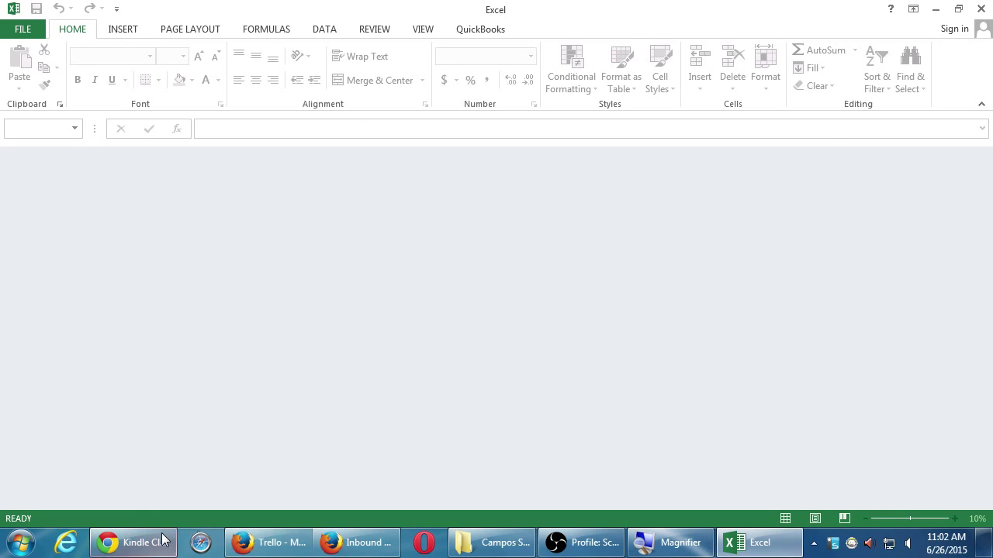
pyautogui.click(347, 545)
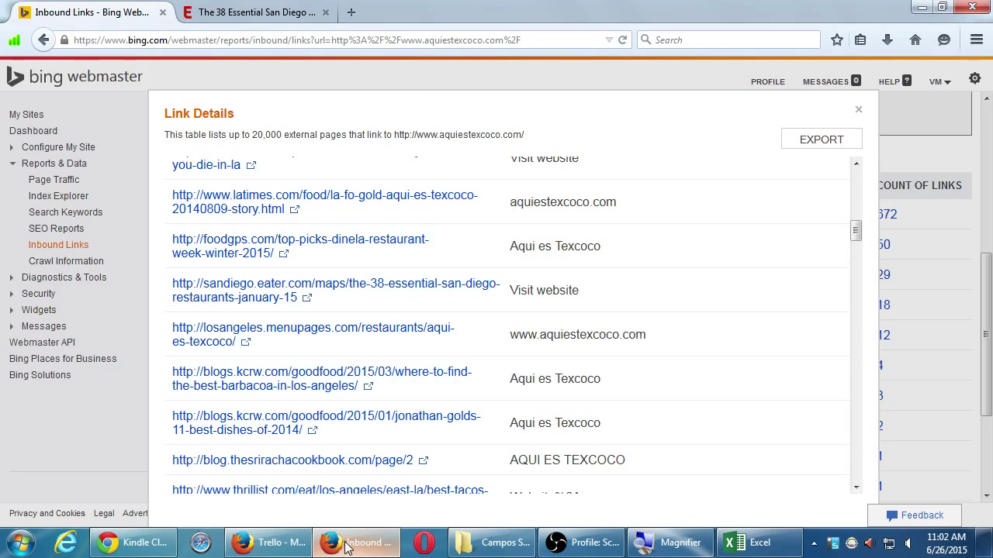
# Step: Close the Trello browser window and dismiss the Link Details overlay on the Inbound Links page
pyautogui.click(268, 543)
pyautogui.click(981, 4)
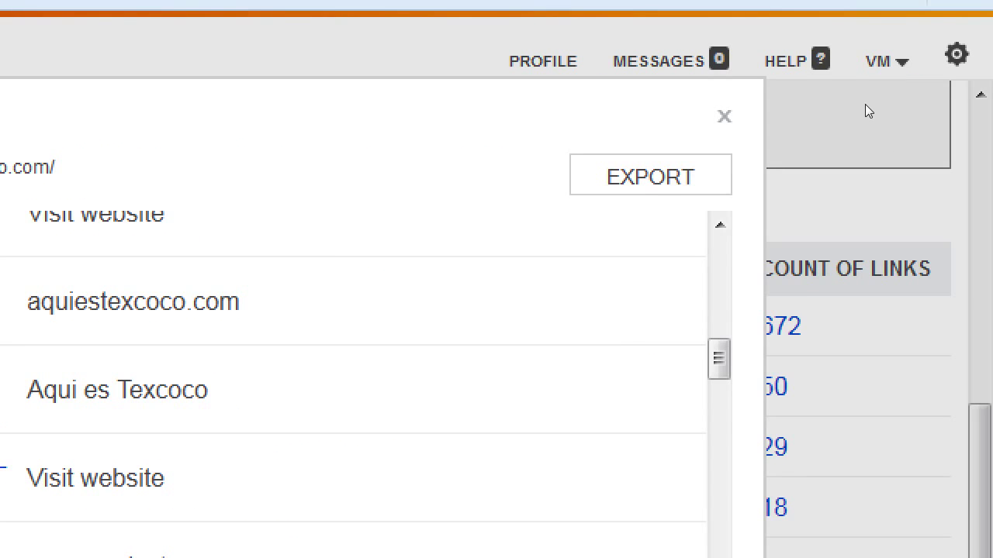
pyautogui.click(867, 111)
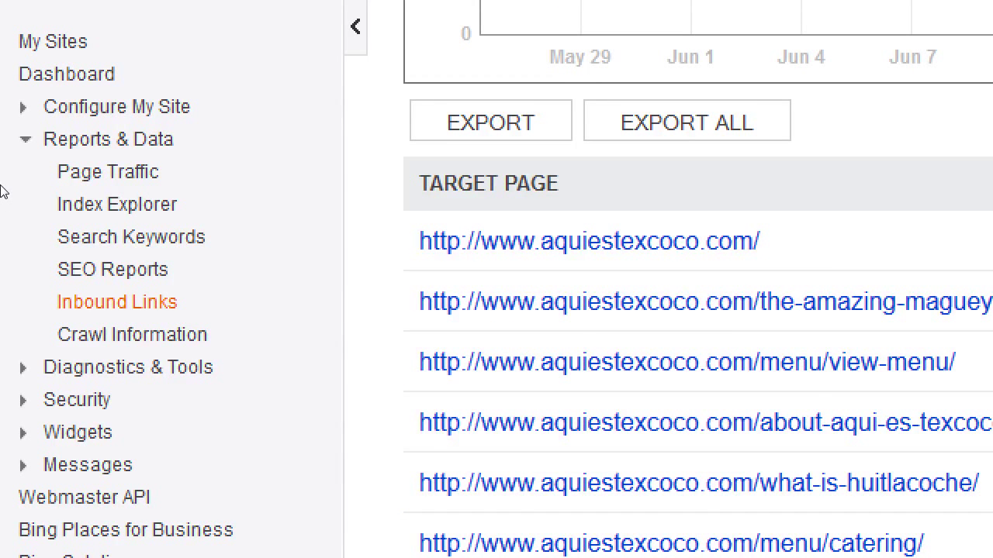
# Step: Expand the Diagnostics & Tools section to look over its entries, and collapse it again
pyautogui.scroll(-1, 8, 349)
pyautogui.click(17, 284)
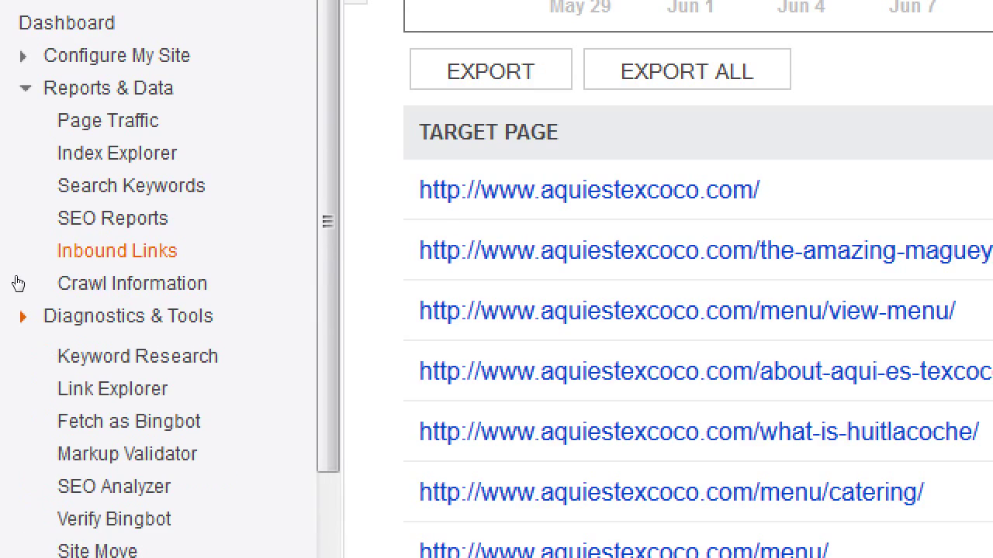
pyautogui.scroll(-2, 9, 344)
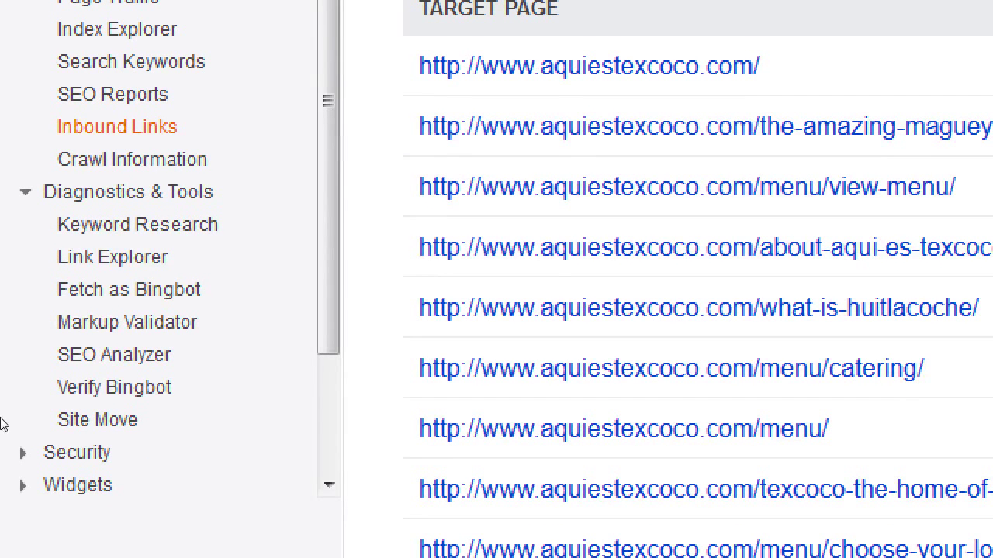
pyautogui.click(17, 284)
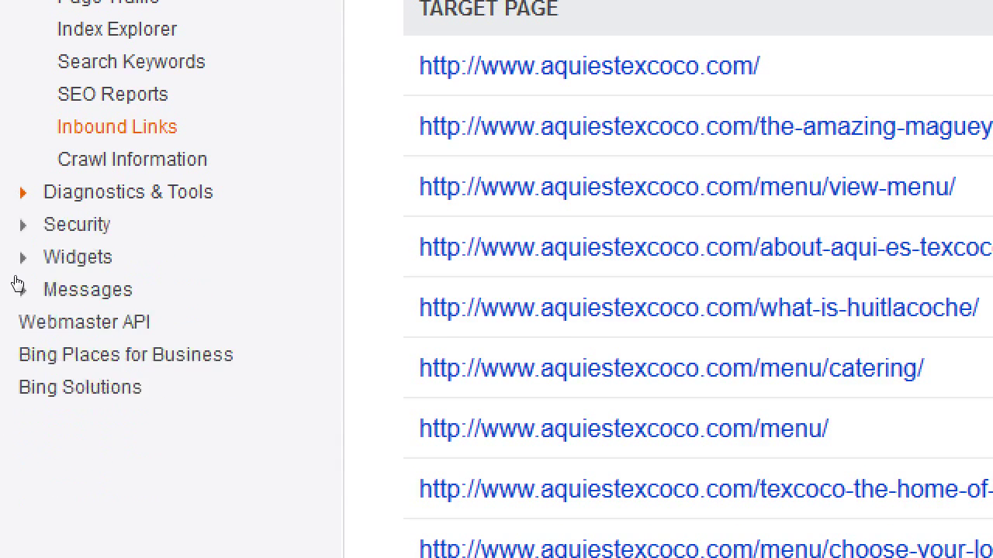
# Step: Expand the Configure My Site section and open the Disavow Links page
pyautogui.scroll(3, 10, 124)
pyautogui.click(14, 152)
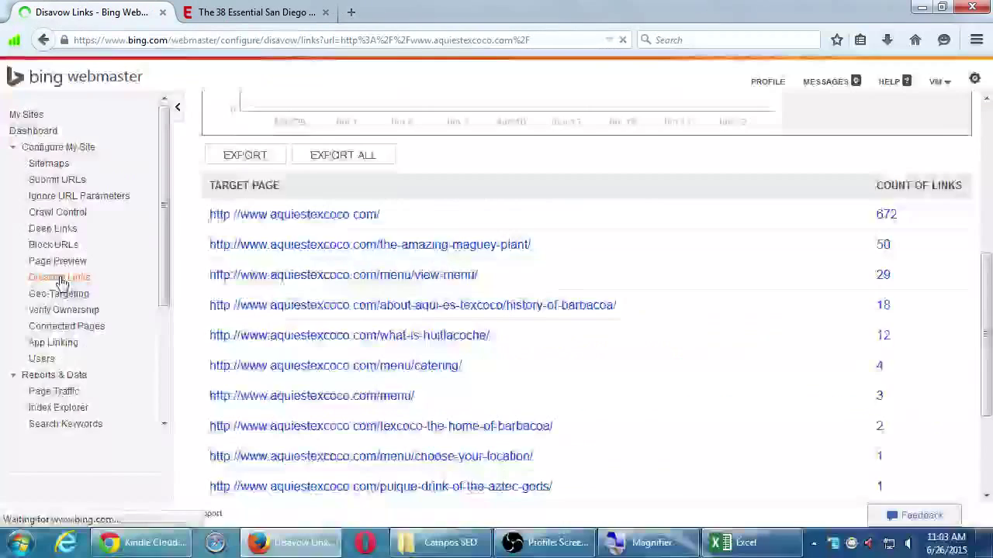
pyautogui.click(117, 365)
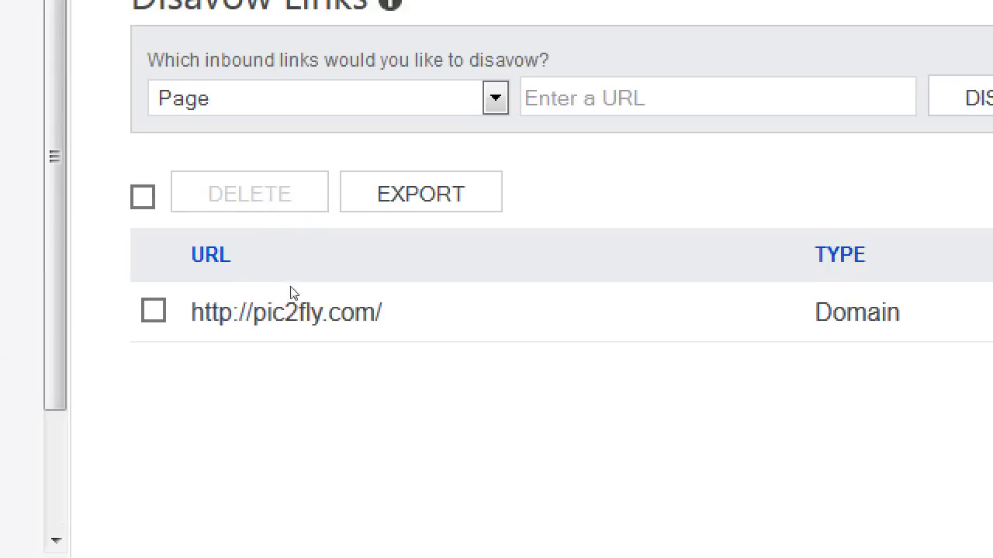
pyautogui.press('Tab')
pyautogui.hotkey('alt', 'Down')
pyautogui.press('Down')
pyautogui.press('Down')
pyautogui.press('Return')
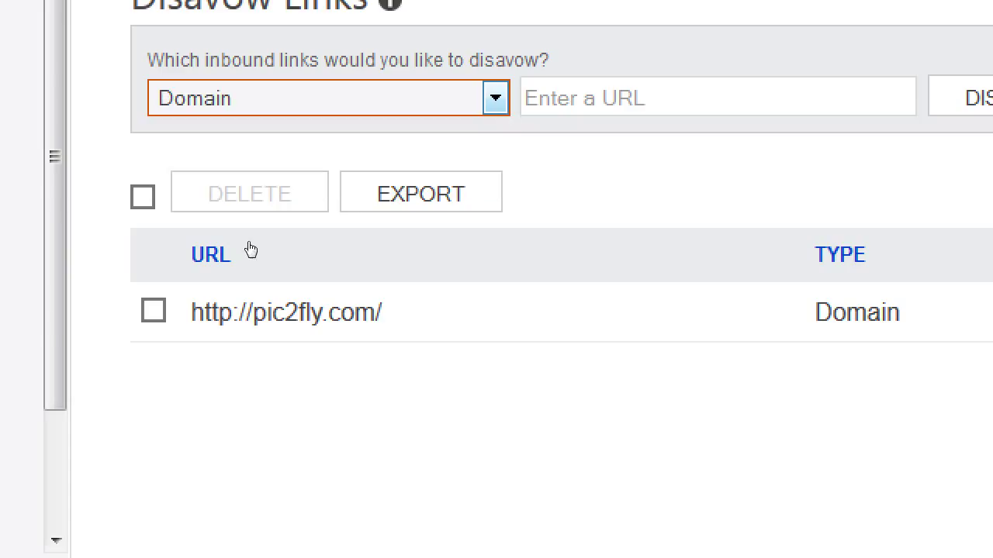
pyautogui.press('Tab')
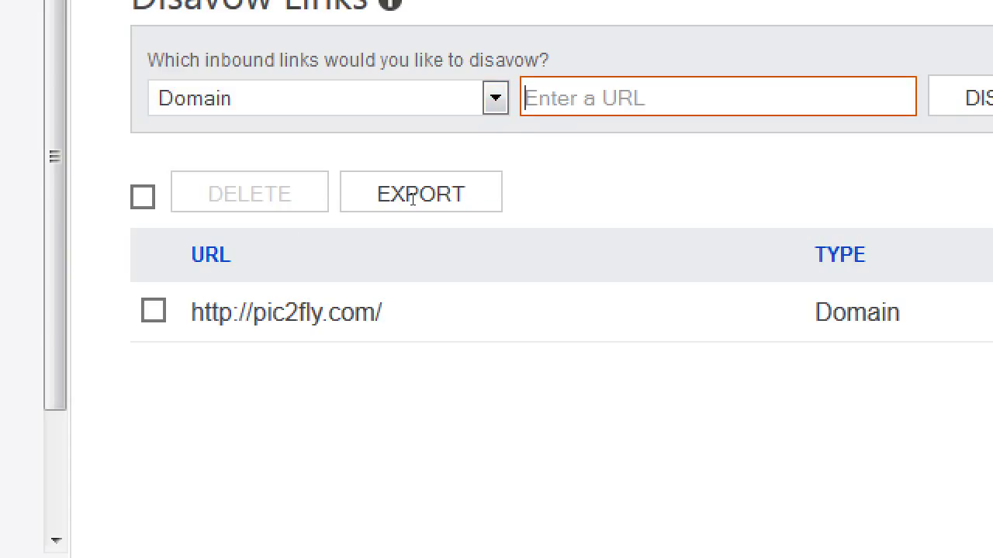
pyautogui.write('http://bad')
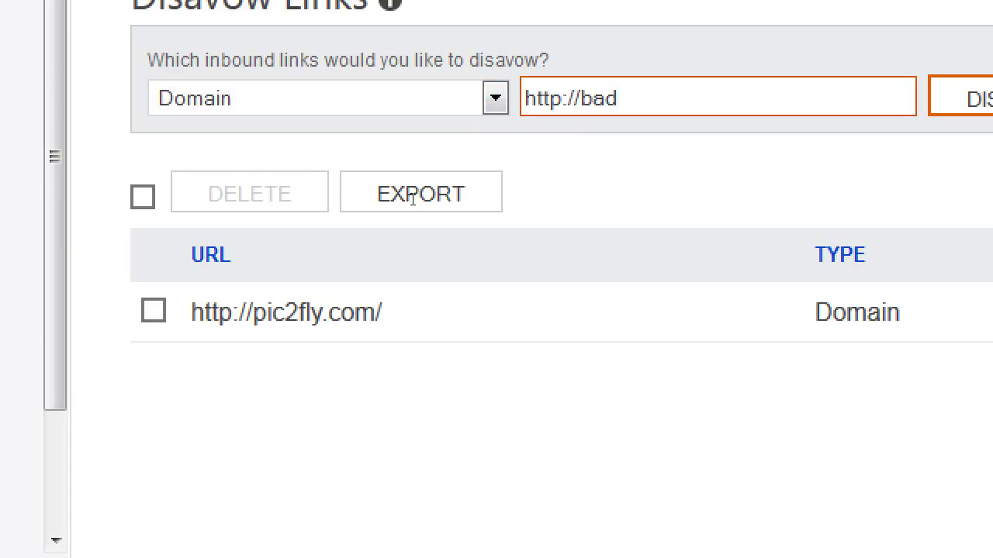
pyautogui.write('reviewsite.com')
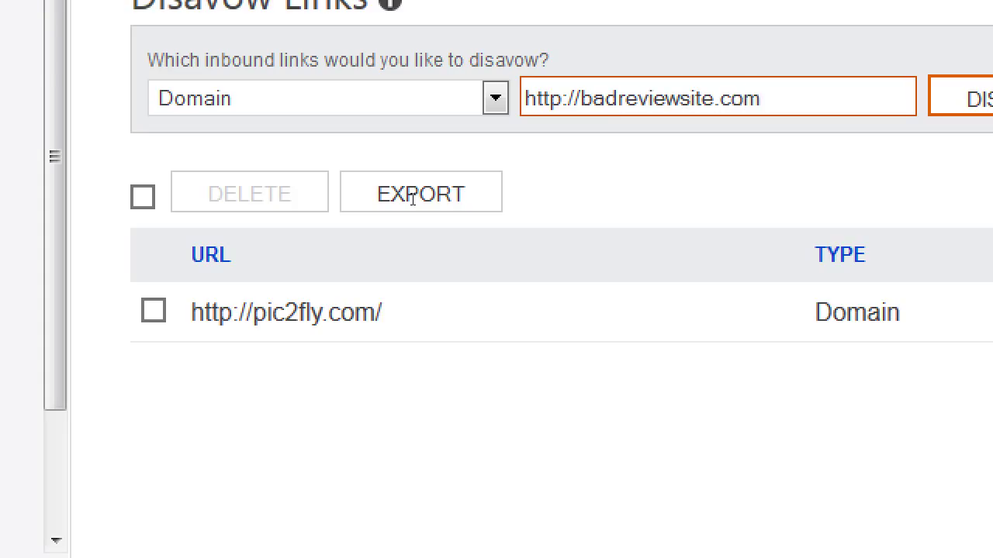
pyautogui.hotkey('ctrl', 'a')
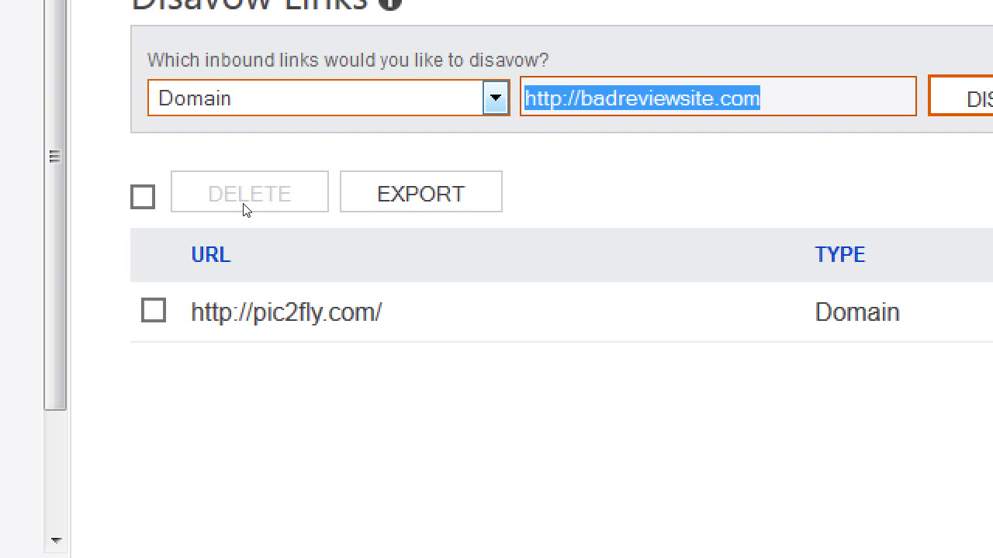
# Step: Expand the Security section of the webmaster navigation, below Diagnostics & Tools
pyautogui.scroll(-3, 16, 419)
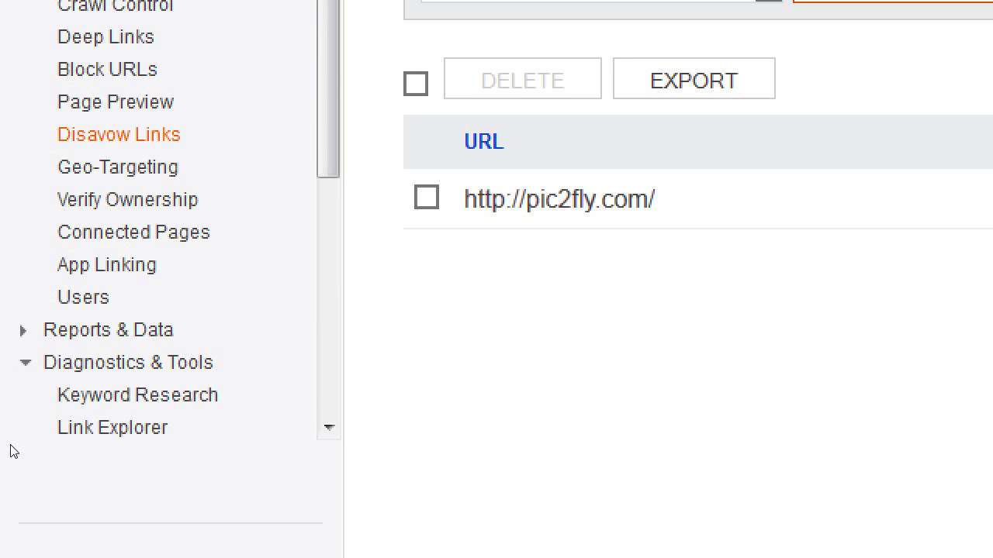
pyautogui.scroll(-3, 64, 423)
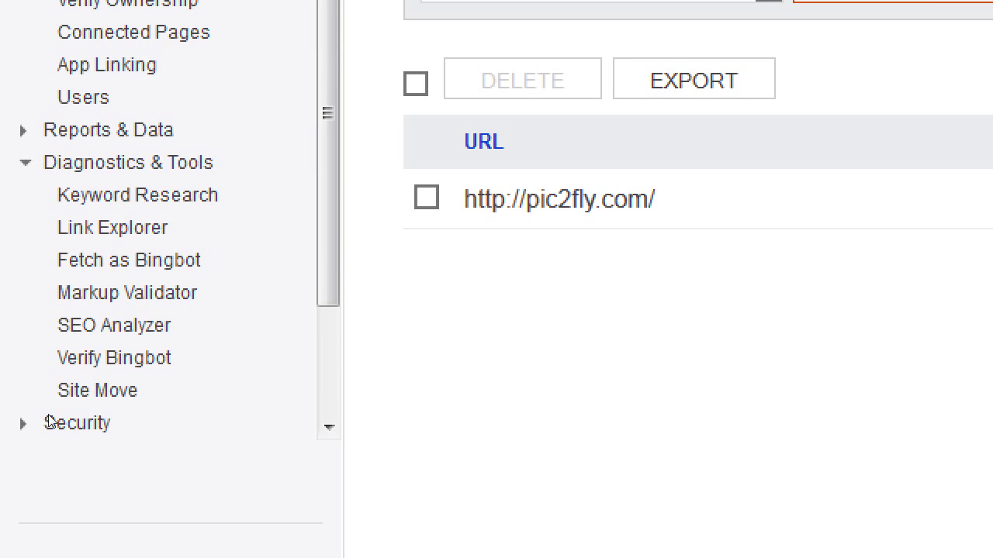
pyautogui.scroll(-2, 11, 388)
pyautogui.click(23, 333)
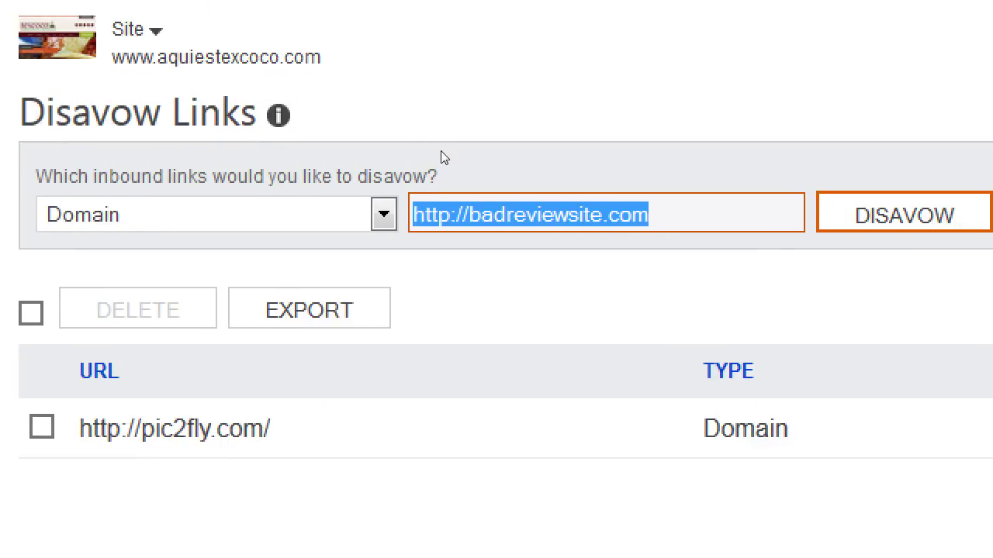
pyautogui.click(226, 215)
pyautogui.press('Up')
pyautogui.press('Up')
pyautogui.press('Return')
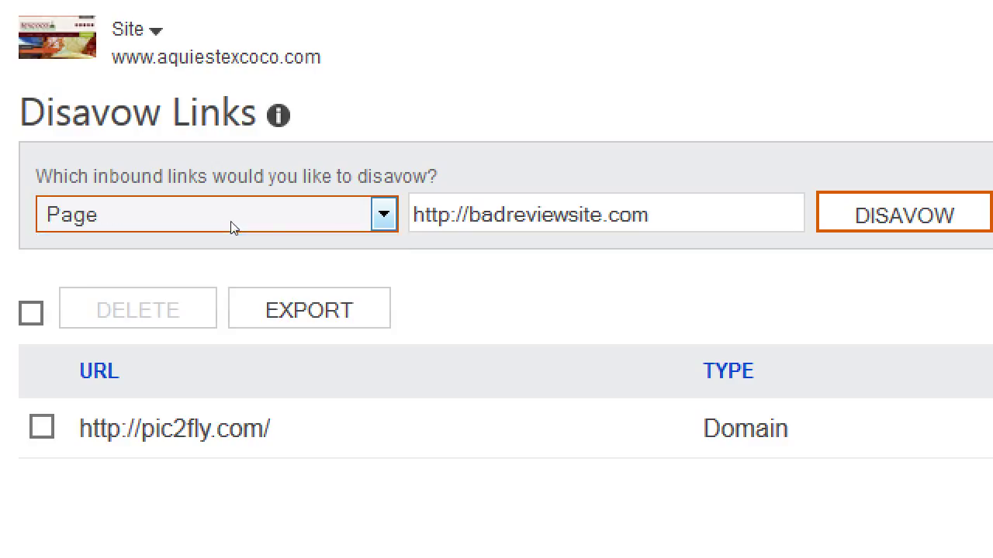
pyautogui.click(520, 200)
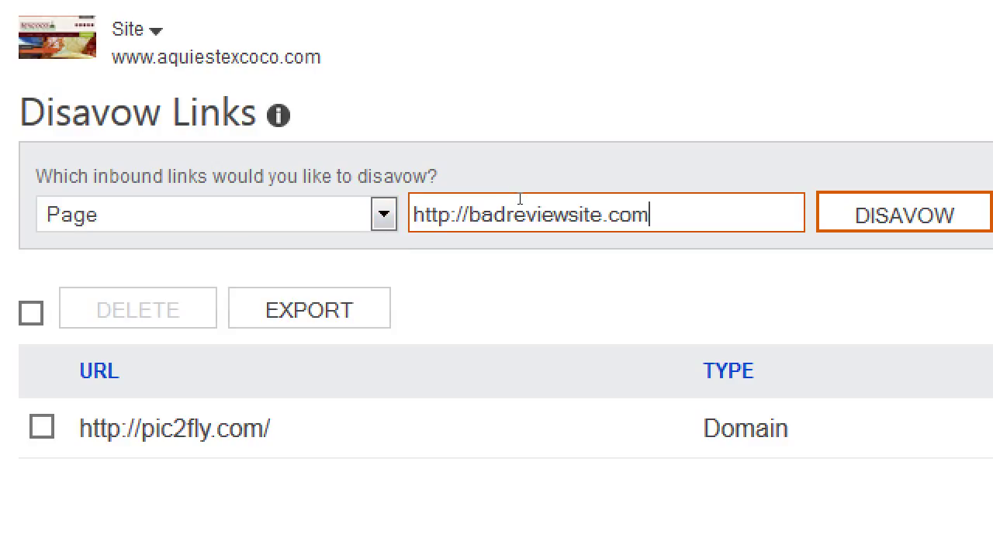
pyautogui.write('/blog/res.html')
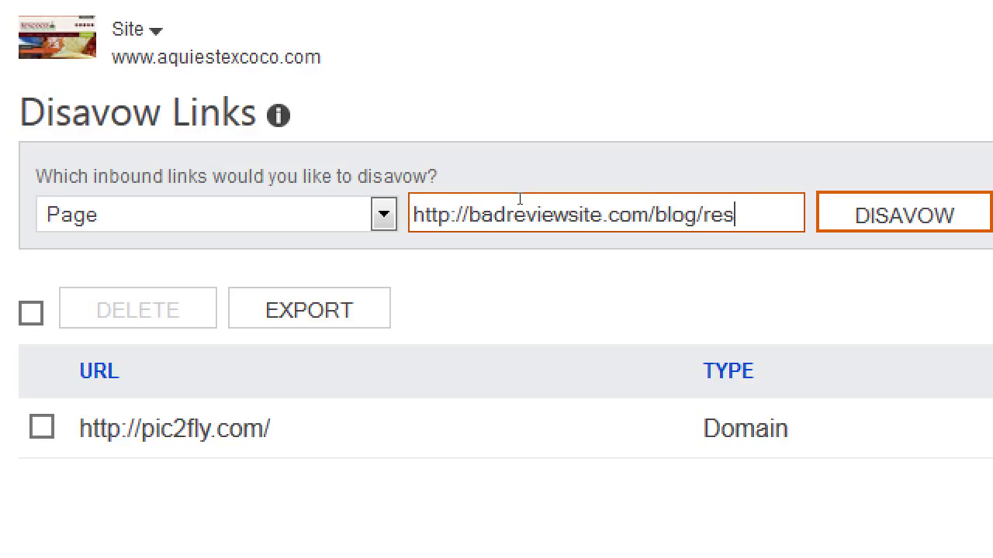
pyautogui.hotkey('ctrl', 'shift', 'Left')
pyautogui.hotkey('ctrl', 'shift', 'Left')
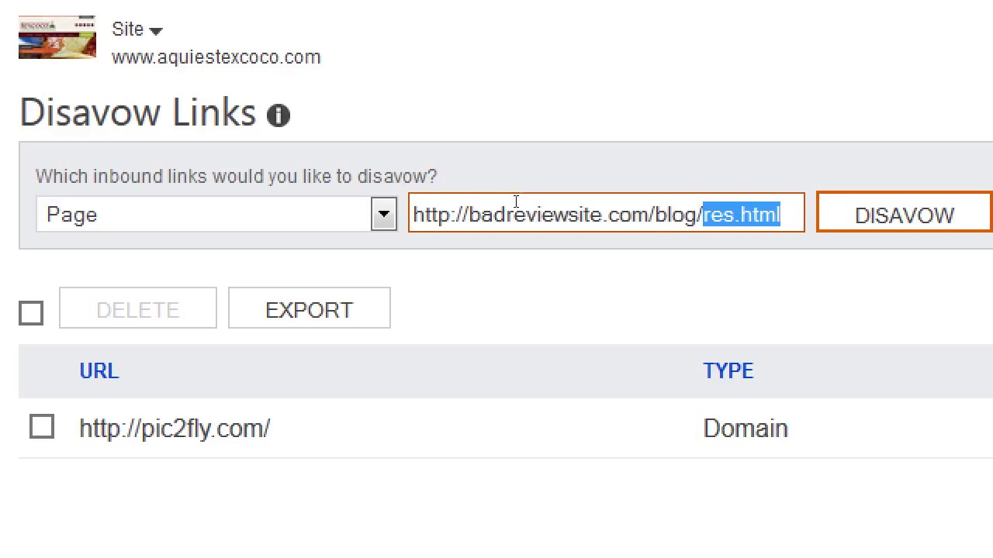
pyautogui.moveTo(648, 215); pyautogui.dragTo(369, 196)
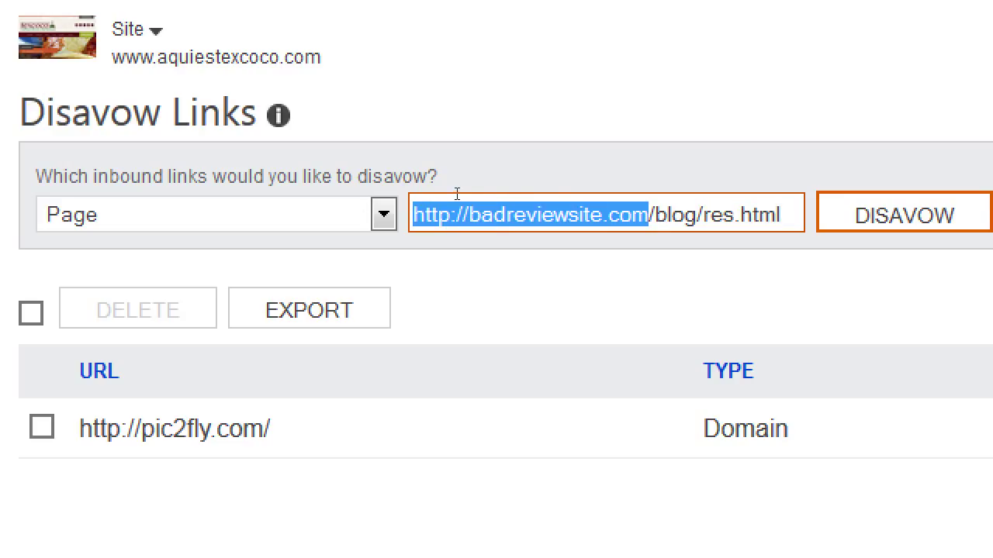
pyautogui.press('End')
pyautogui.hotkey('ctrl', 'shift', 'Left')
pyautogui.hotkey('ctrl', 'shift', 'Left')
pyautogui.hotkey('ctrl', 'shift', 'Left')
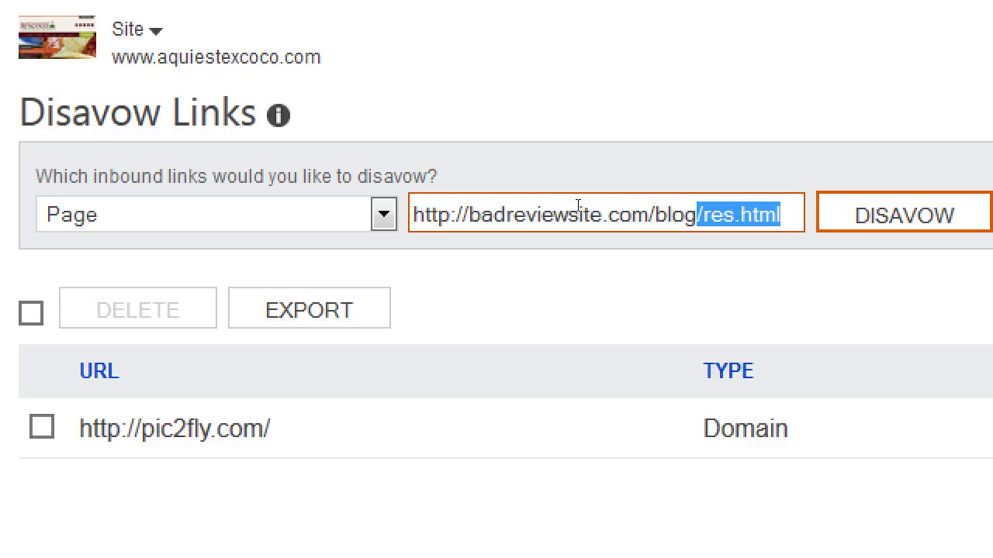
pyautogui.click(335, 215)
pyautogui.press('Down')
pyautogui.press('Return')
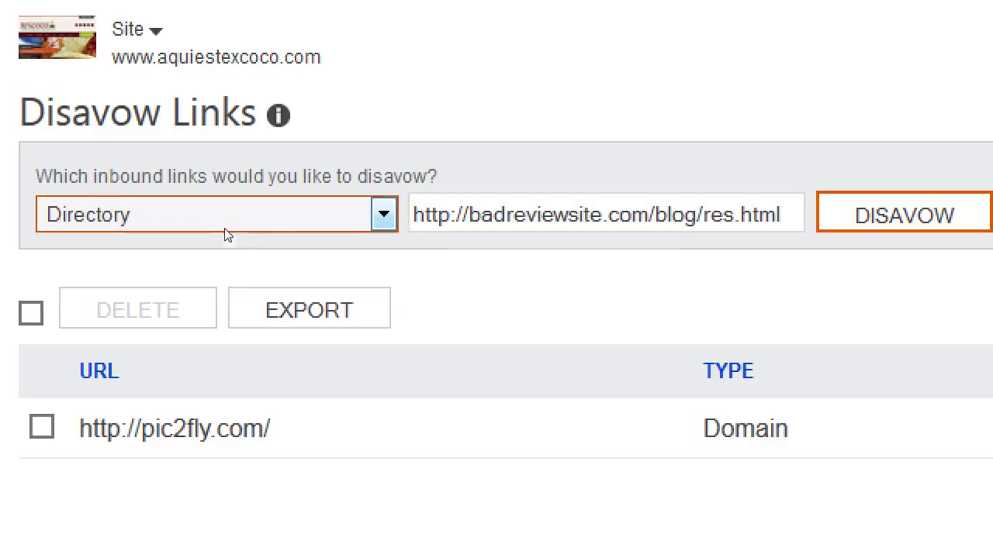
pyautogui.press('Tab')
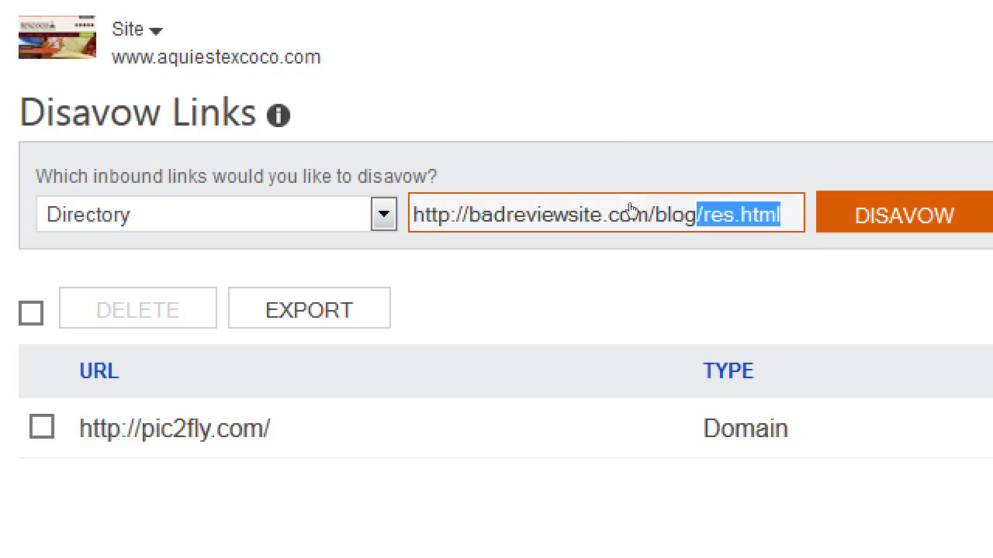
pyautogui.press('BackSpace')
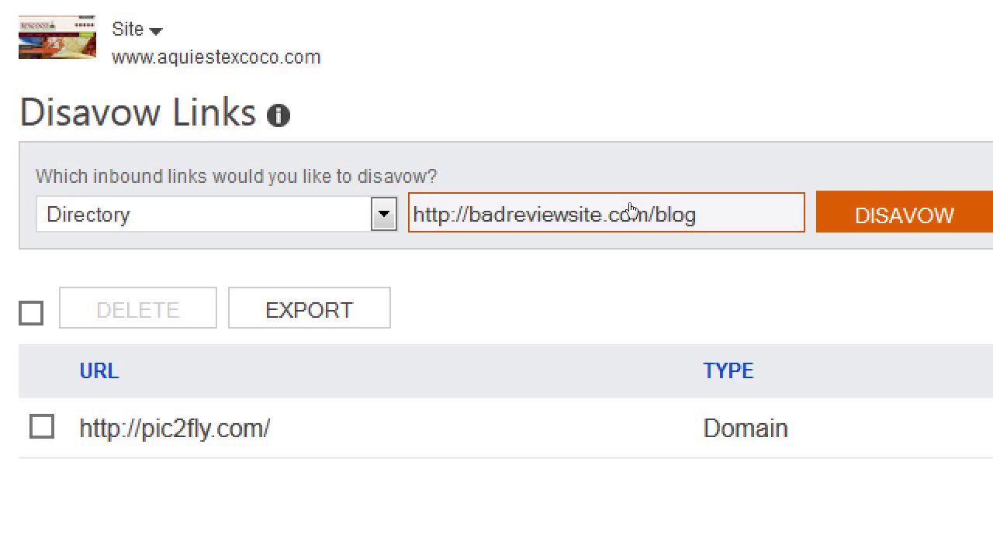
pyautogui.click(383, 215)
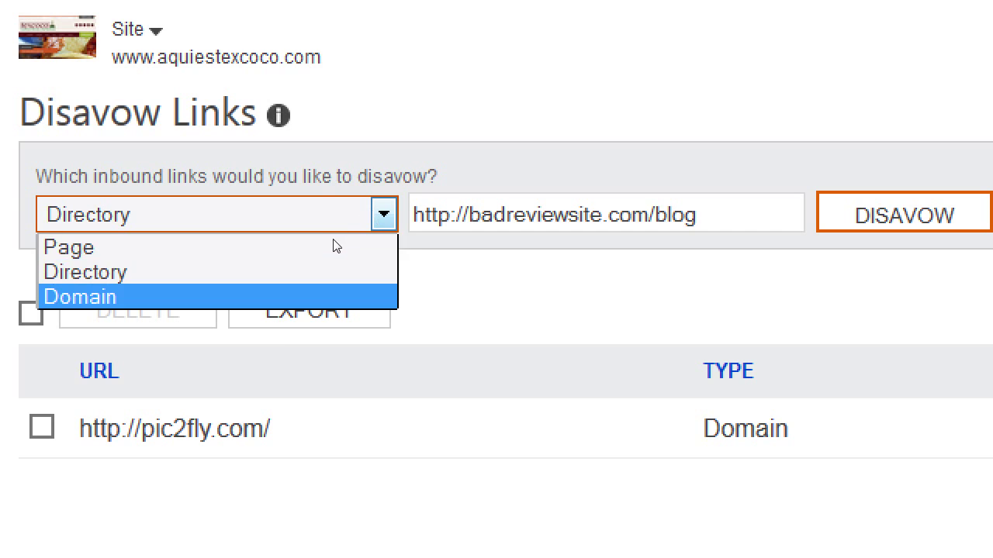
pyautogui.press('Return')
pyautogui.hotkey('shift', 'Left')
pyautogui.hotkey('shift', 'Left')
pyautogui.hotkey('shift', 'Left')
pyautogui.hotkey('shift', 'Left')
pyautogui.hotkey('shift', 'Left')
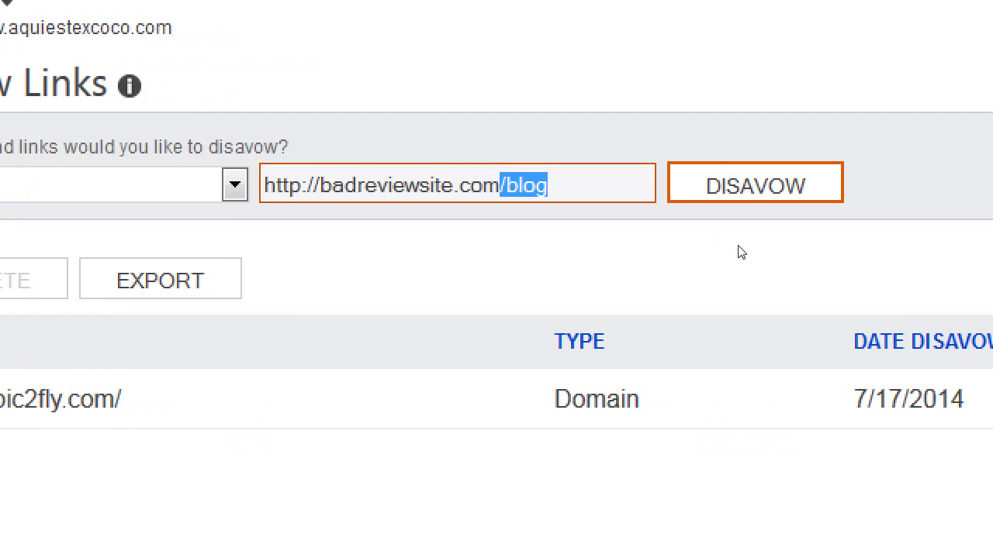
pyautogui.press('BackSpace')
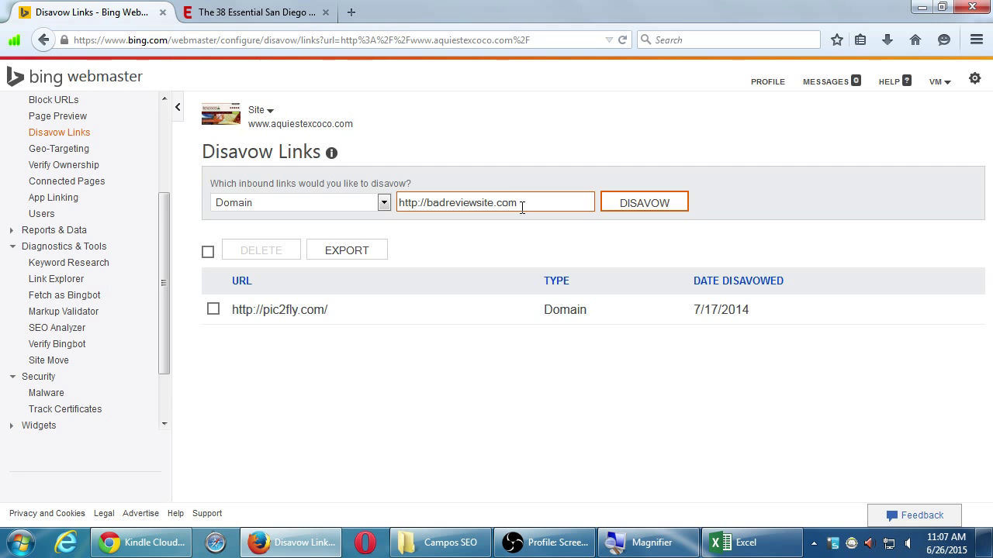
# Step: Switch to the empty Excel window and close it
pyautogui.click(743, 541)
pyautogui.click(978, 8)
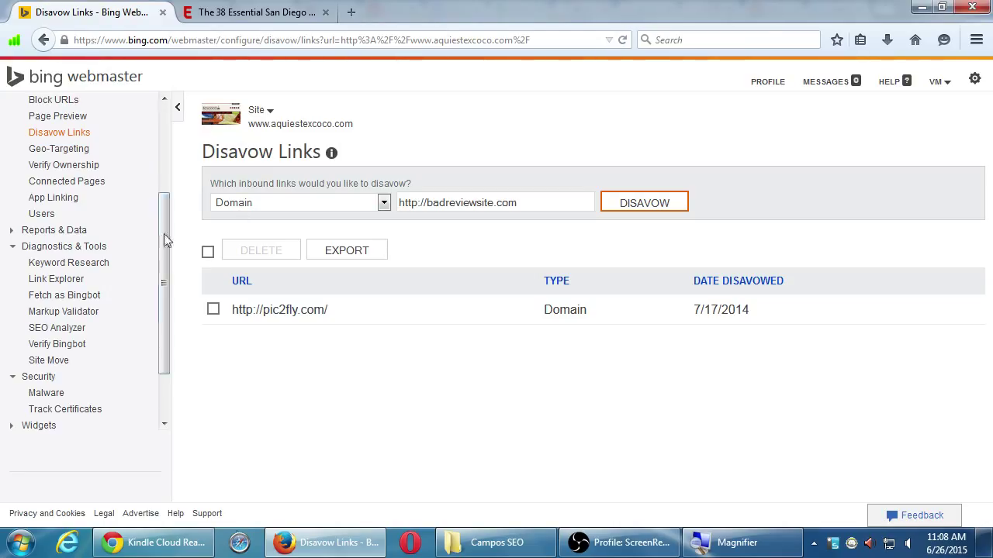
# Step: Collapse the Diagnostics & Tools and Security groups, and view the Sitemaps and Submit URLs pages under Configure My Site
pyautogui.click(12, 247)
pyautogui.click(12, 306)
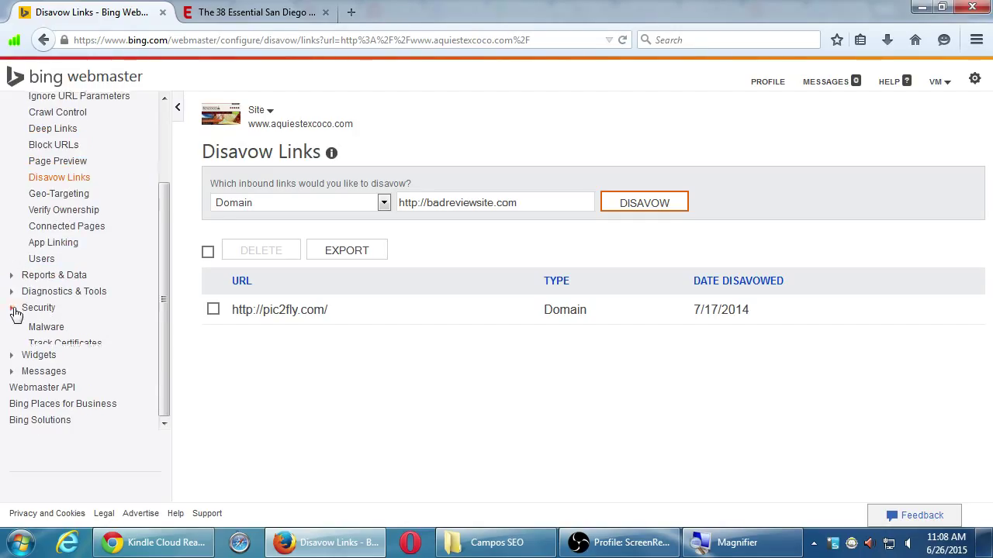
pyautogui.scroll(1, 17, 310)
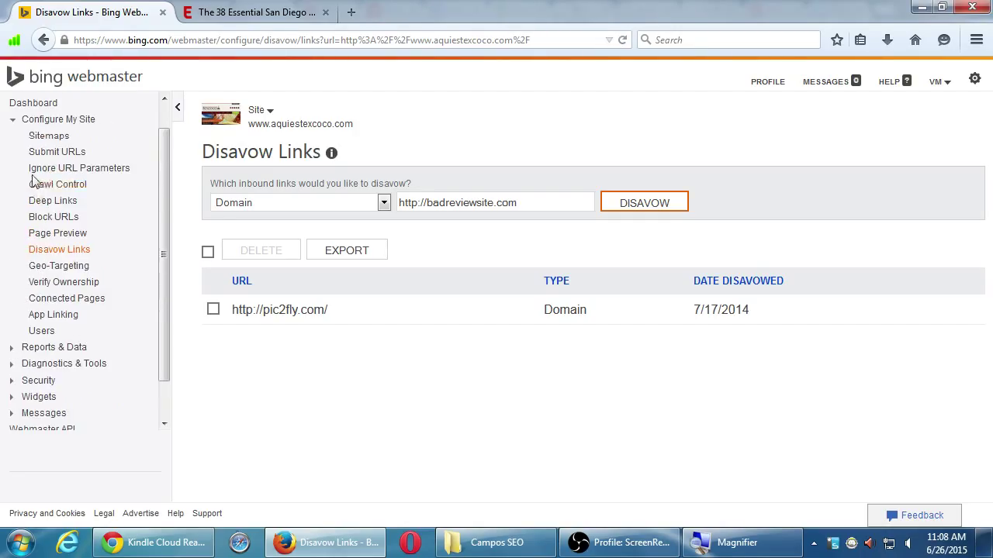
pyautogui.click(47, 143)
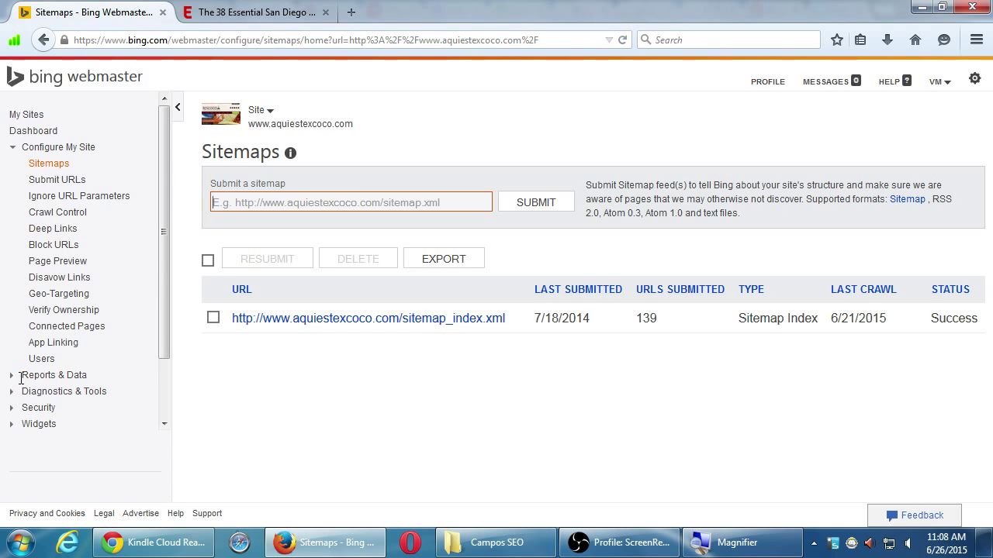
pyautogui.click(77, 182)
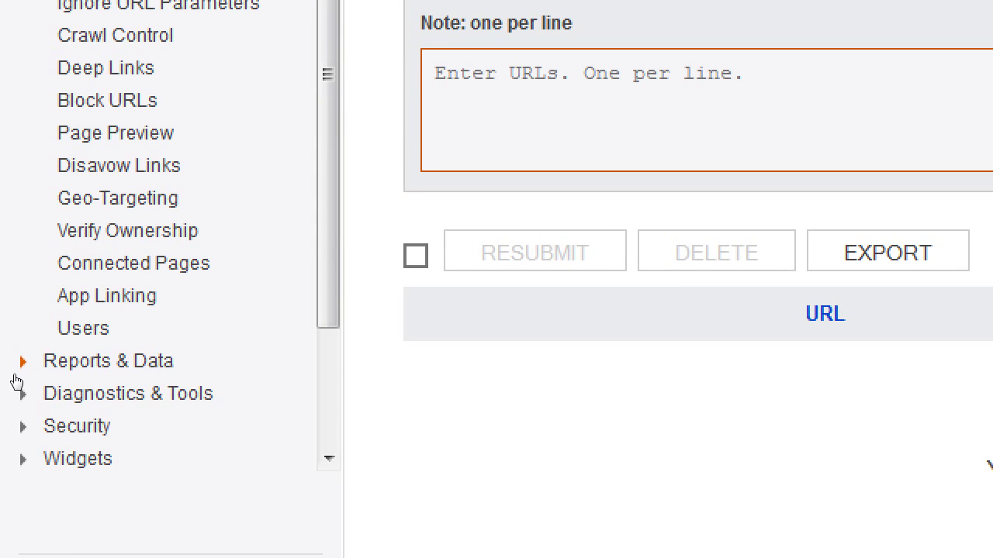
# Step: Expand Reports & Data and open the Inbound Links report
pyautogui.click(15, 375)
pyautogui.scroll(-2, 16, 380)
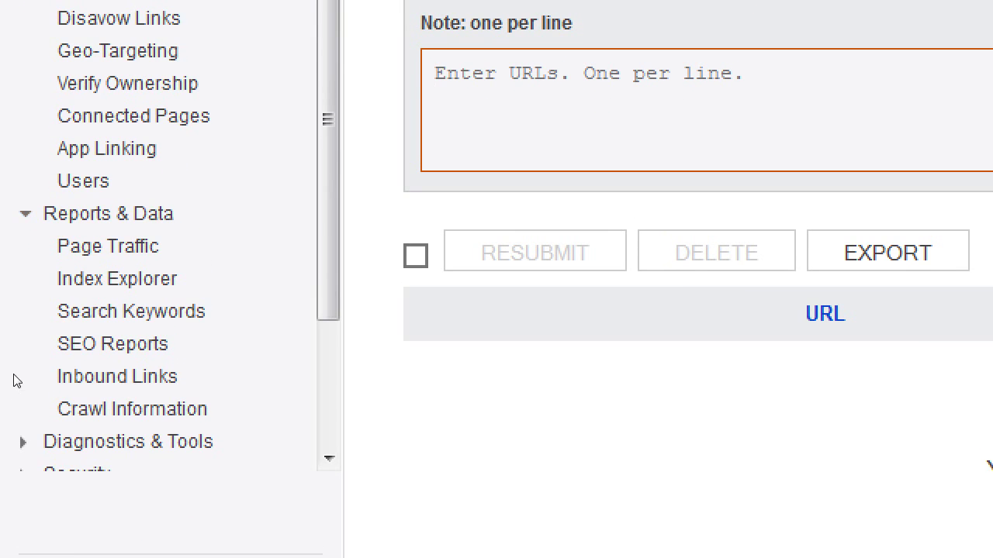
pyautogui.click(44, 387)
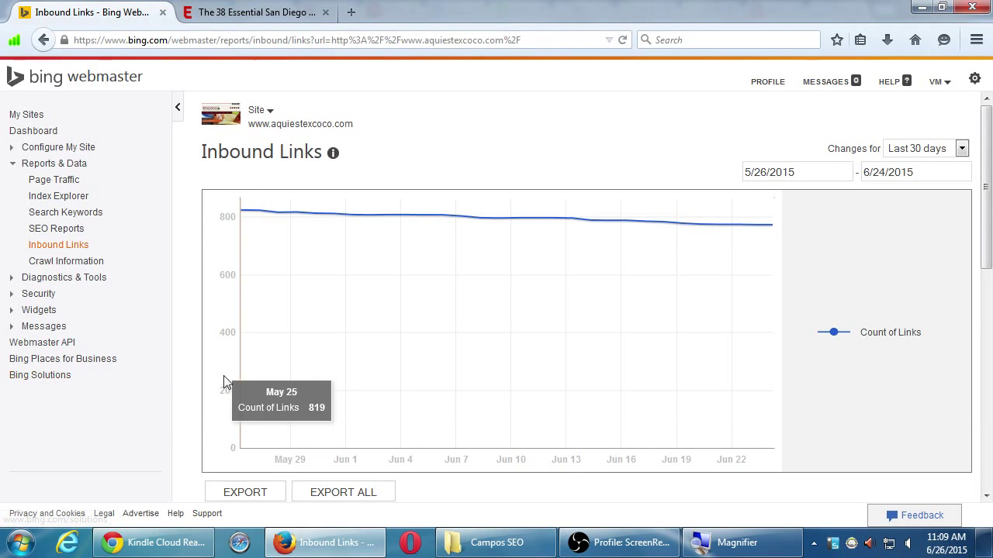
# Step: Examine the inbound link trend over the last 30 days and the count of links for each target page
pyautogui.scroll(-3, 790, 407)
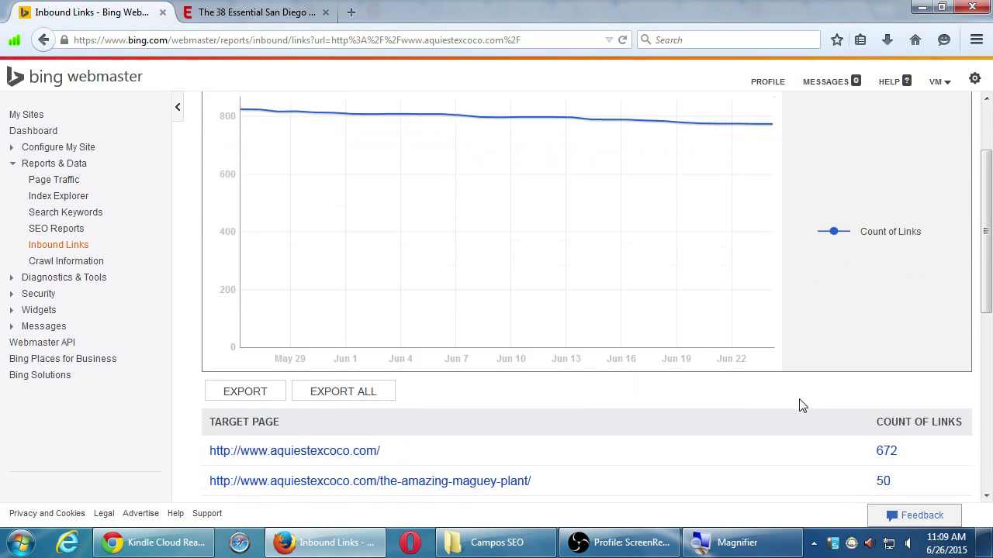
pyautogui.scroll(-3, 802, 404)
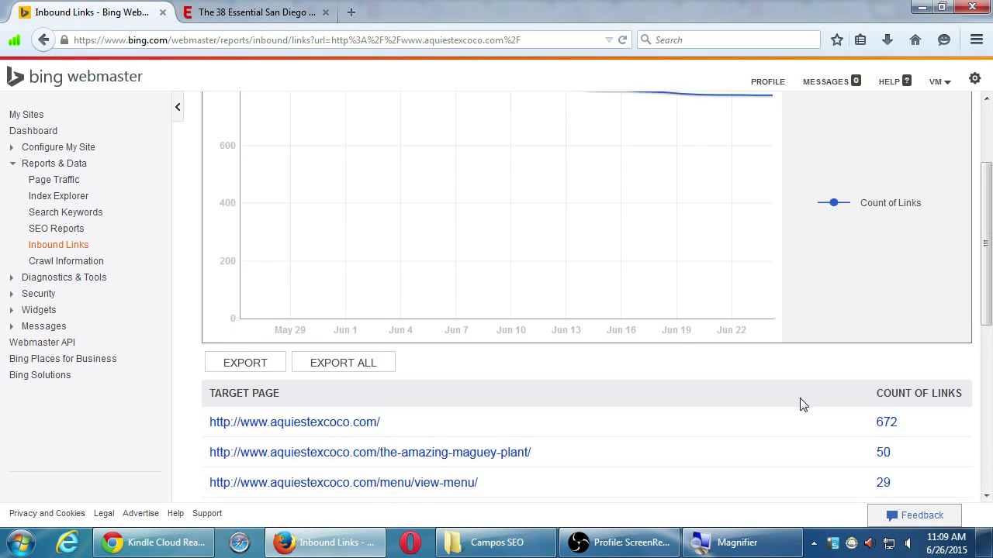
pyautogui.scroll(6, 802, 404)
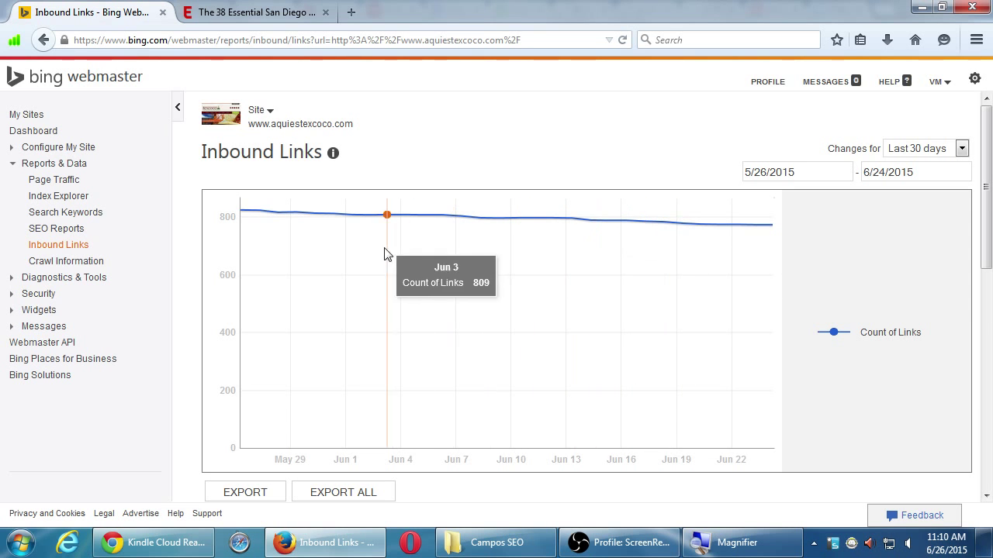
pyautogui.scroll(-5, 847, 477)
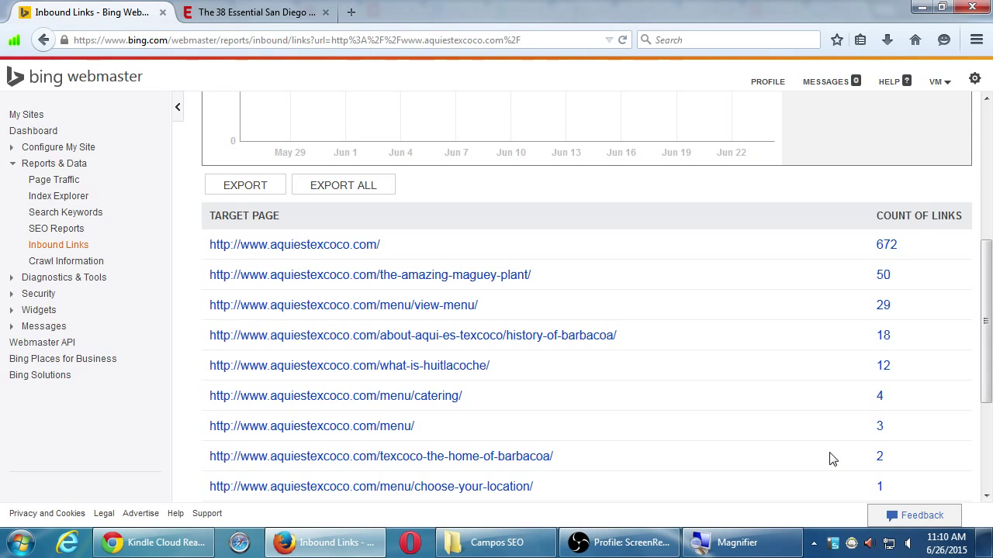
pyautogui.scroll(2, 564, 206)
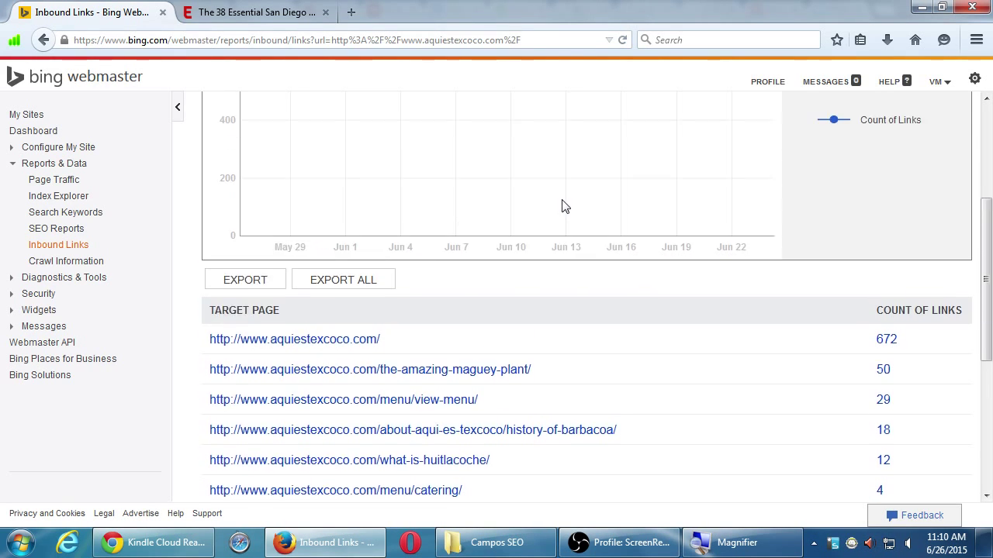
pyautogui.scroll(3, 564, 207)
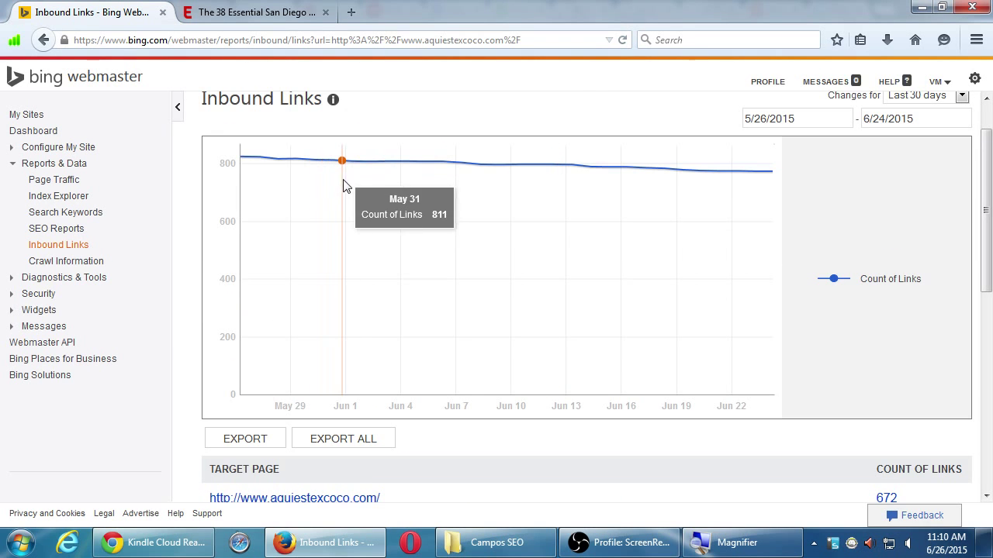
pyautogui.scroll(-2, 474, 259)
pyautogui.scroll(-2, 504, 357)
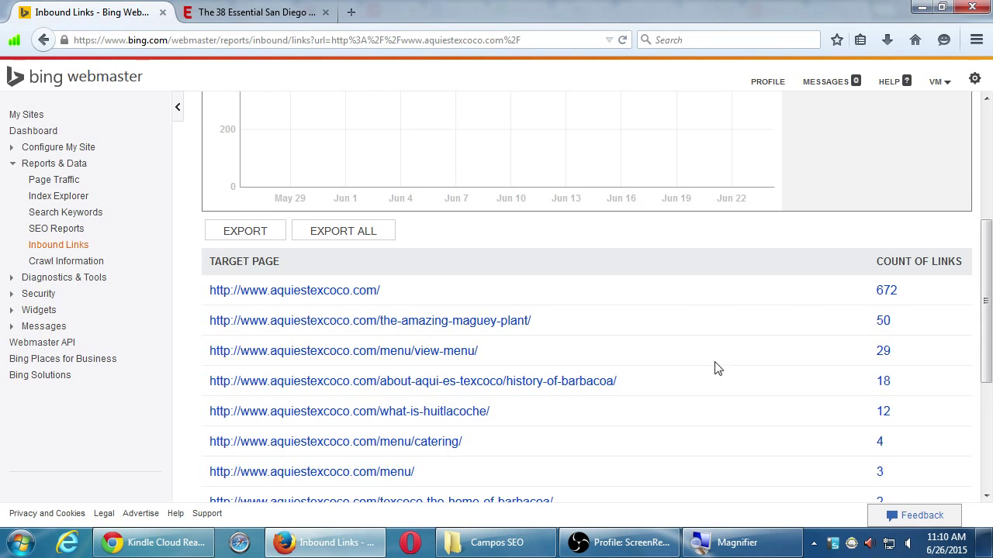
pyautogui.scroll(-5, 595, 380)
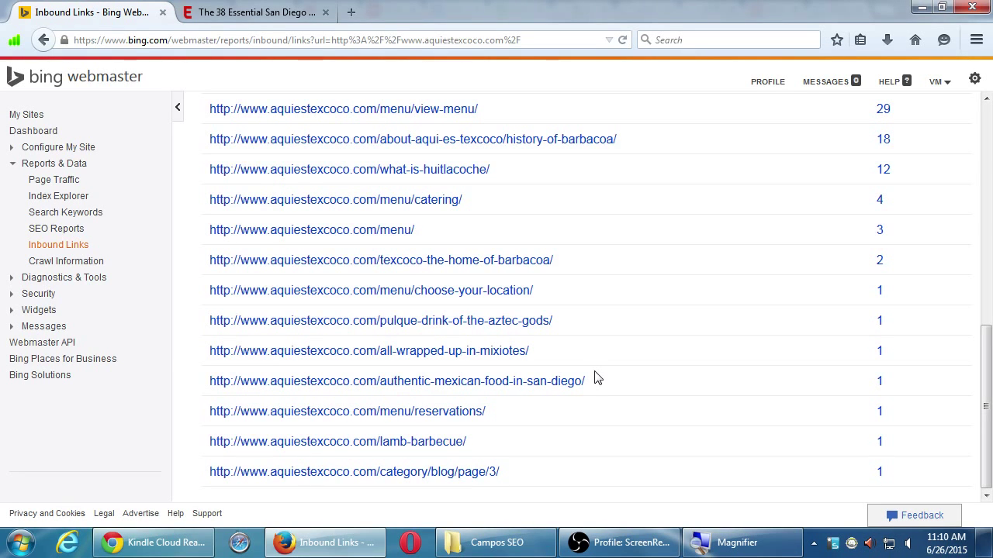
# Step: Load google.com/analytics in the browser tab that shows the Eater San Diego article
pyautogui.click(299, 19)
pyautogui.click(299, 39)
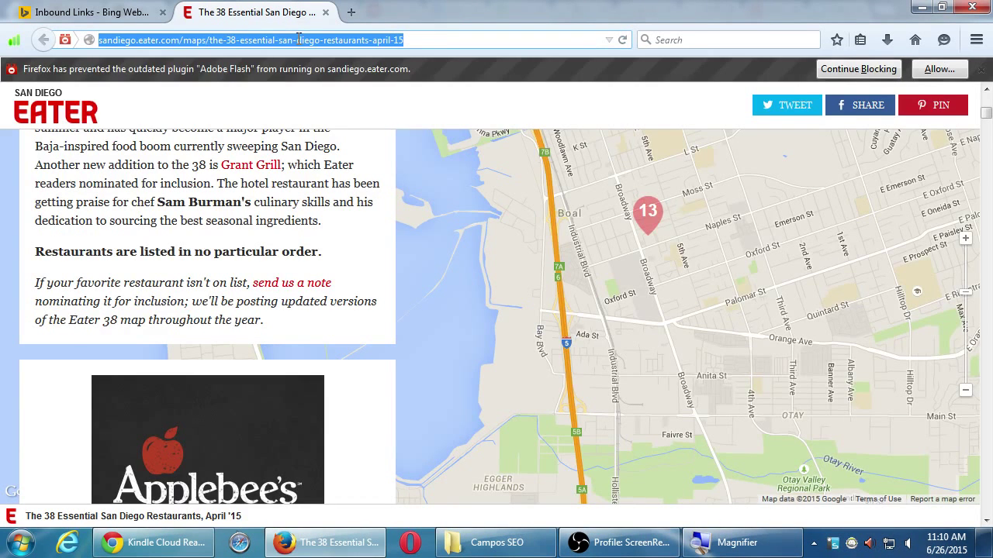
pyautogui.write('google')
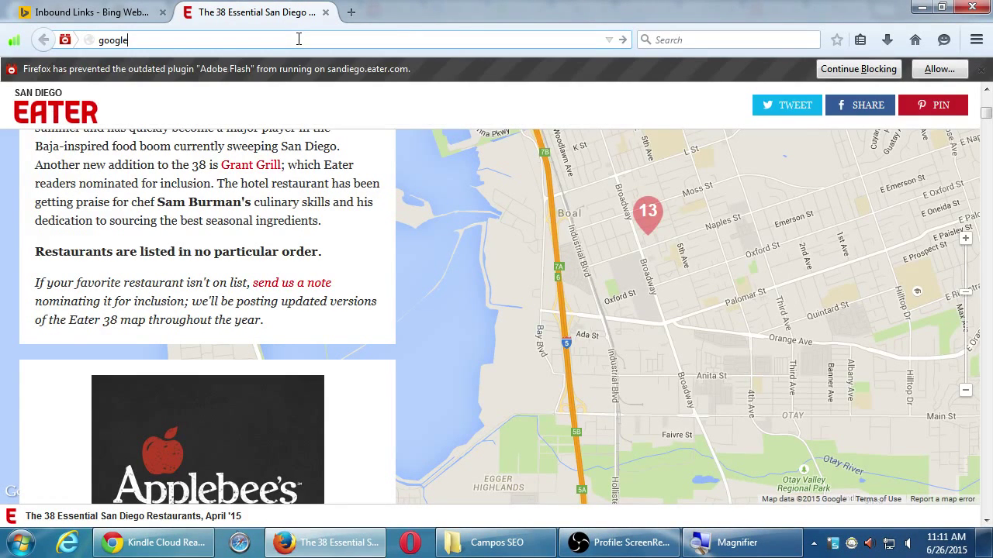
pyautogui.write('.com/analytics')
pyautogui.press('Return')
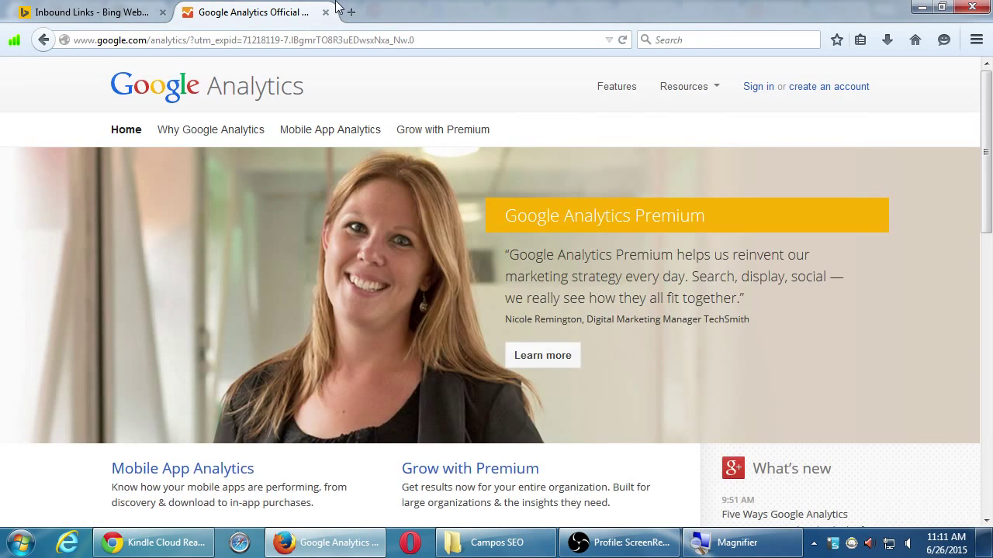
pyautogui.click(620, 542)
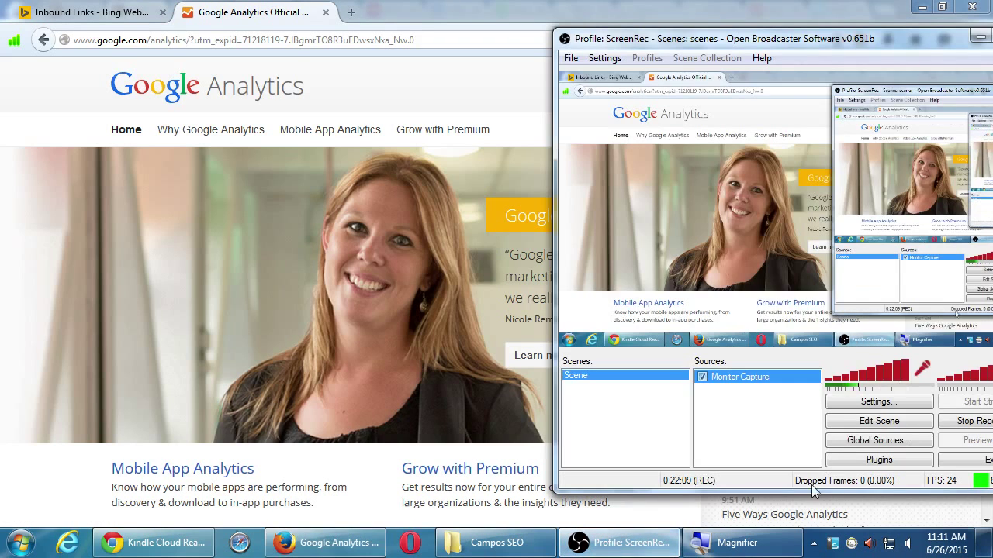
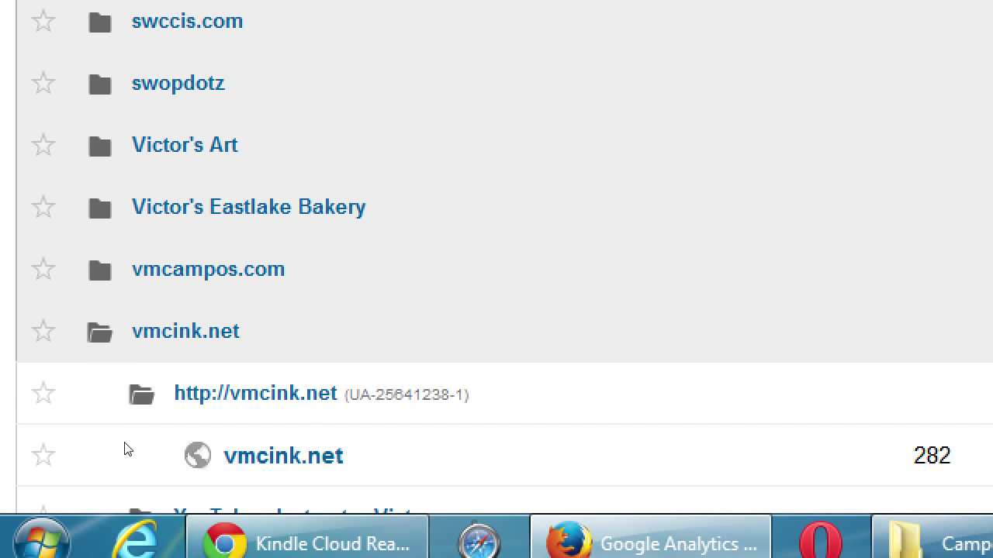
# Step: Review the properties and views under the vmcink.net and vmcampos.com accounts, collapsing each account when done
pyautogui.scroll(-3, 127, 448)
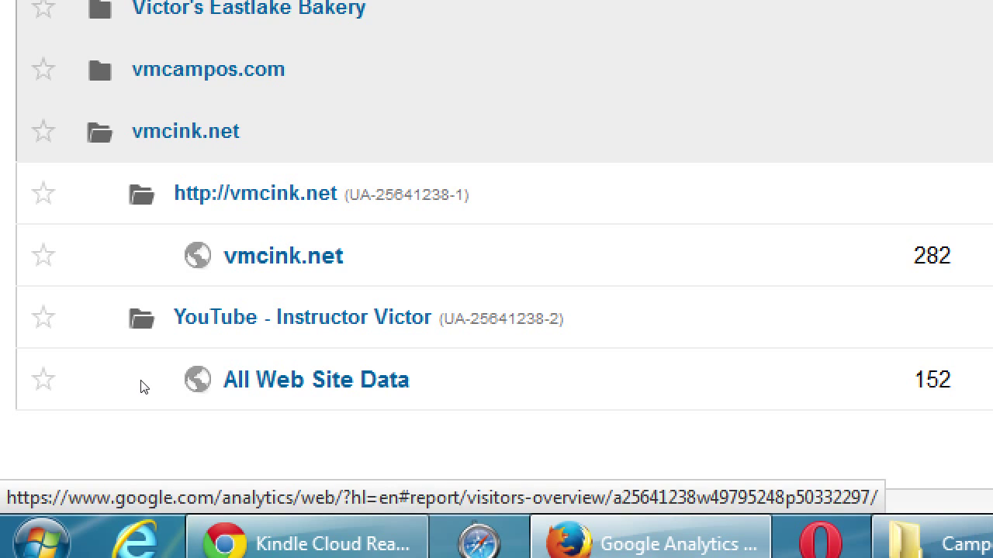
pyautogui.click(132, 335)
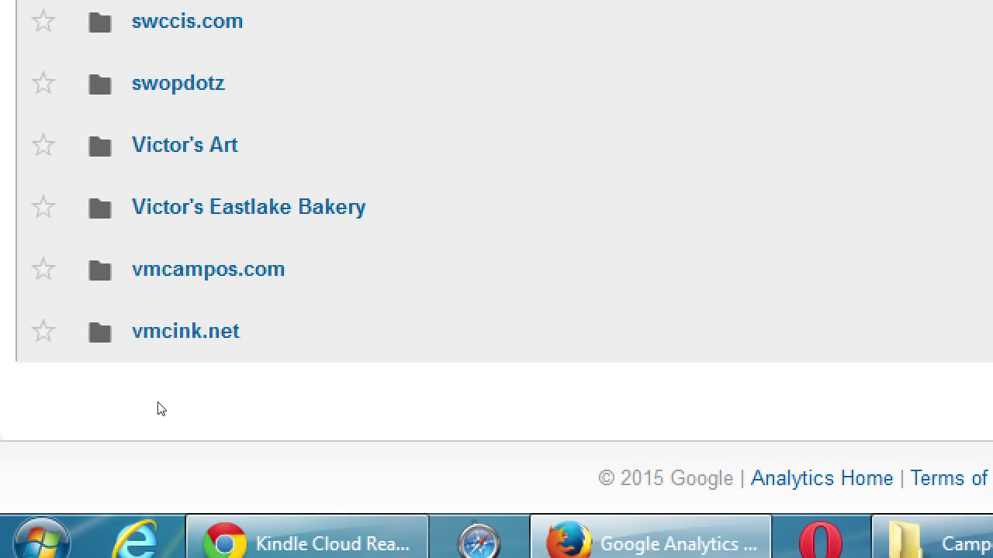
pyautogui.scroll(-2, 186, 458)
pyautogui.scroll(-2, 199, 468)
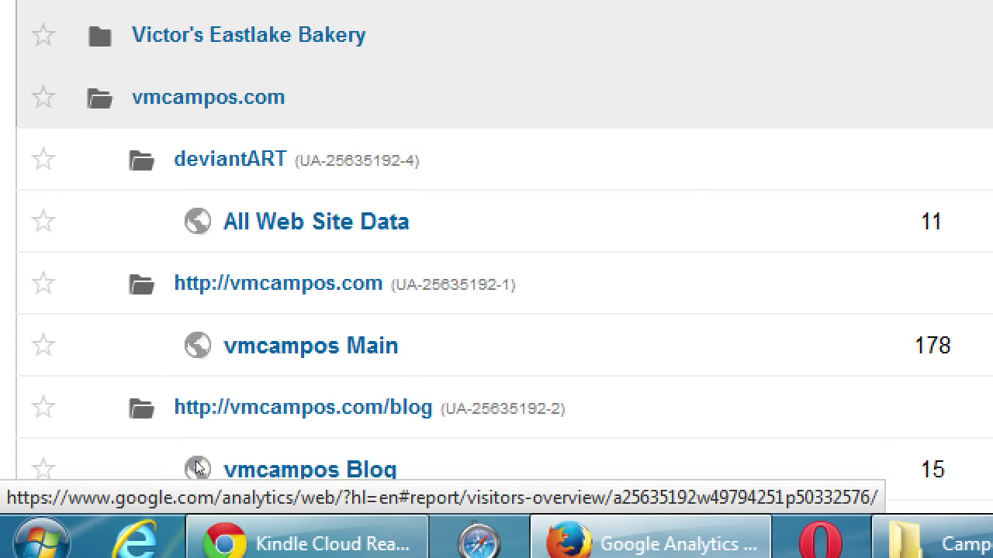
pyautogui.scroll(1, 199, 469)
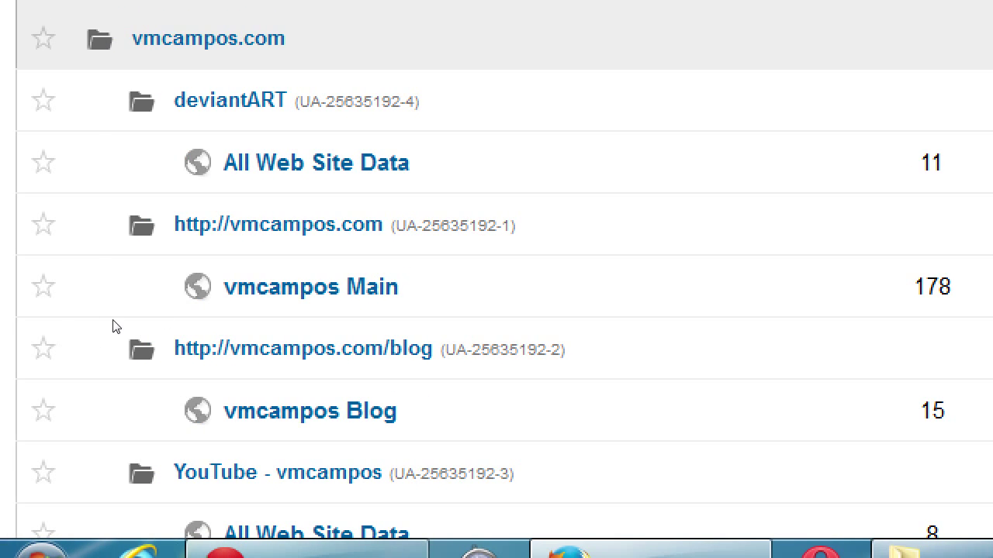
pyautogui.scroll(-2, 158, 405)
pyautogui.scroll(-3, 158, 405)
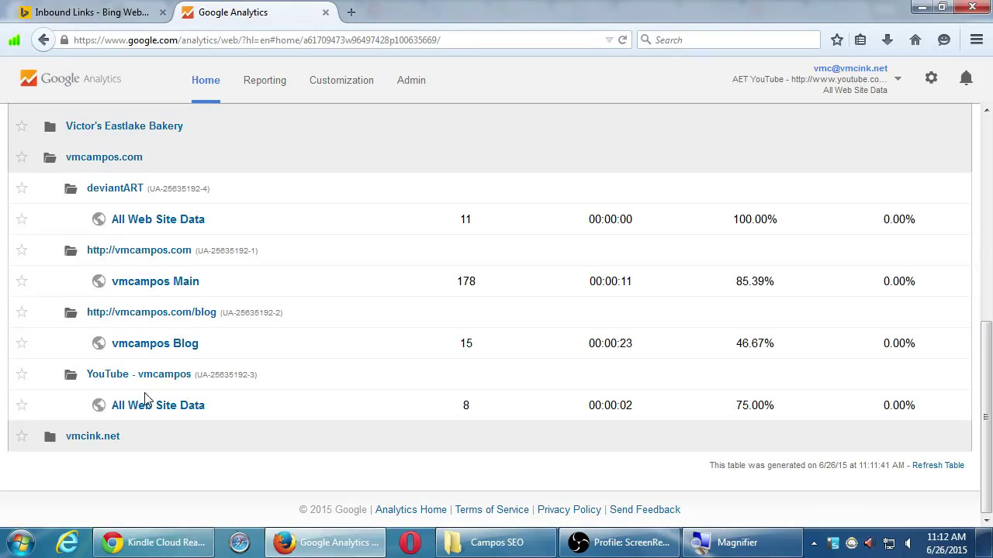
pyautogui.click(152, 167)
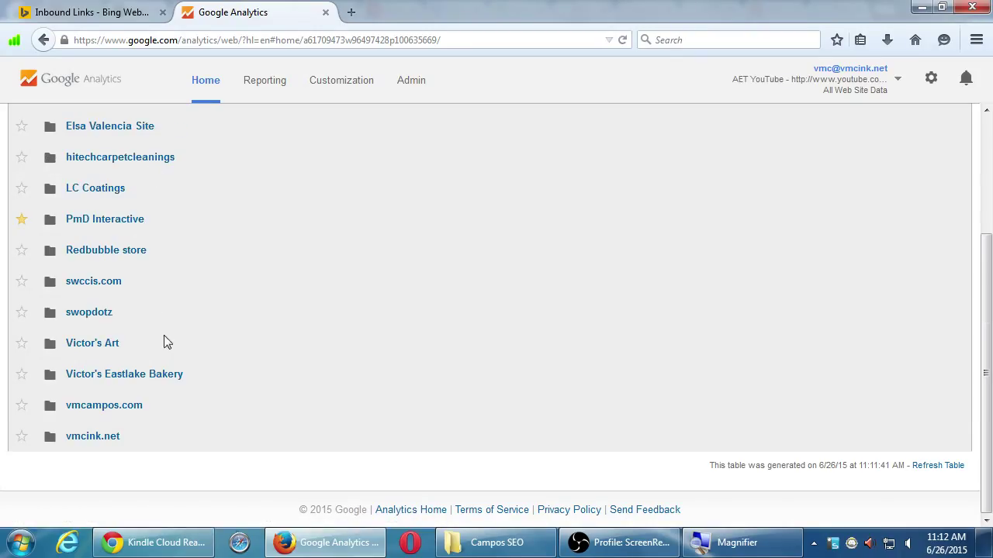
# Step: Look through the account list, expand PmD Interactive and open the Italianissimo Trattoria view's report
pyautogui.scroll(3, 167, 337)
pyautogui.scroll(1, 170, 343)
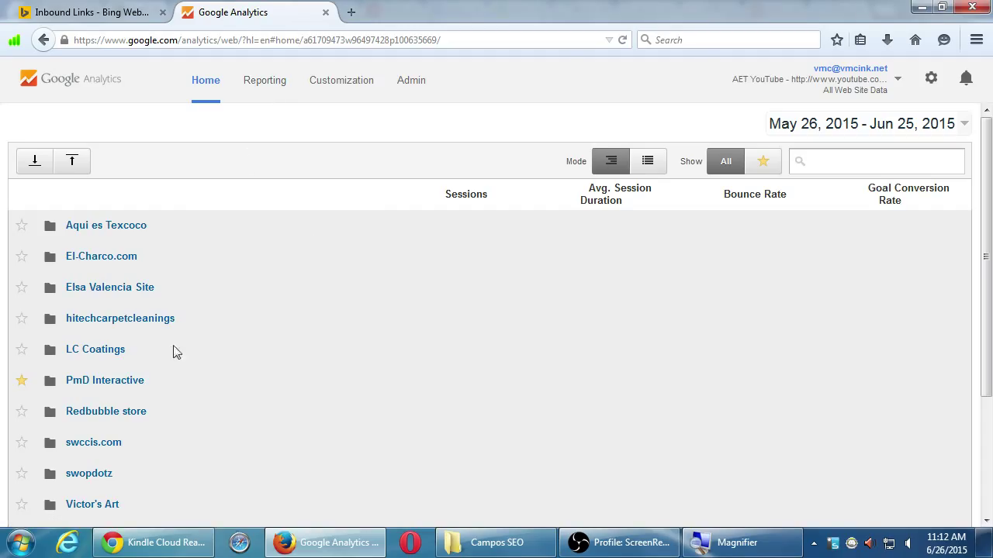
pyautogui.scroll(-4, 169, 455)
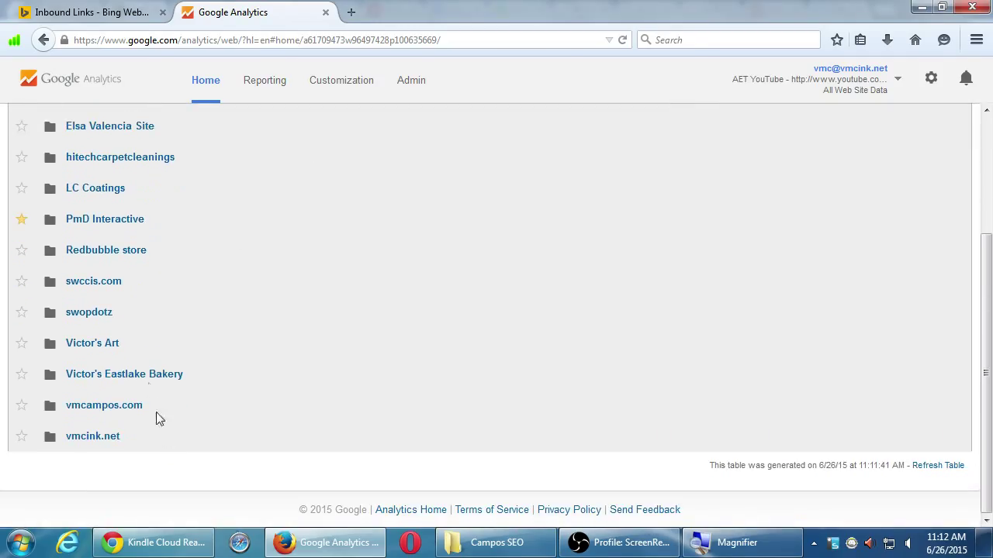
pyautogui.click(147, 219)
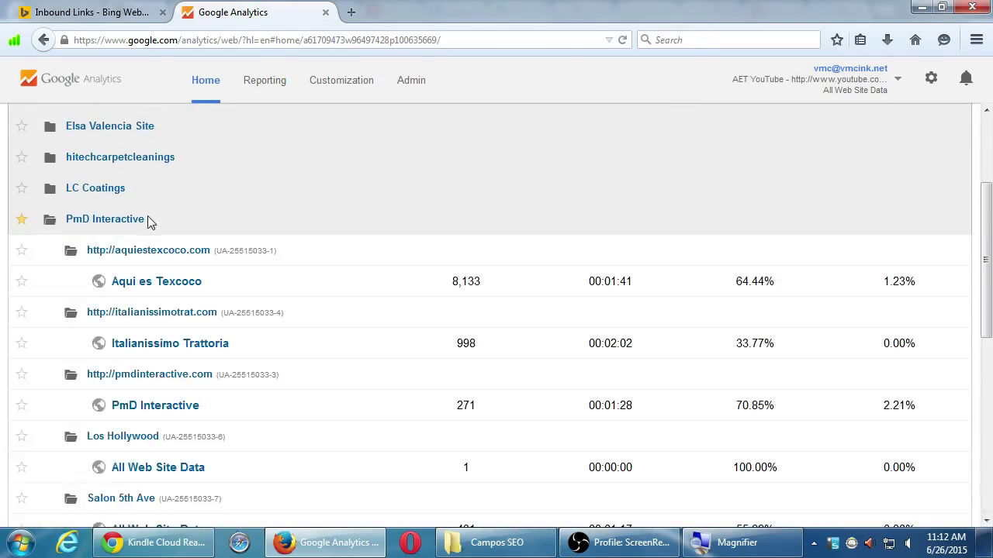
pyautogui.scroll(-1, 230, 355)
pyautogui.click(213, 328)
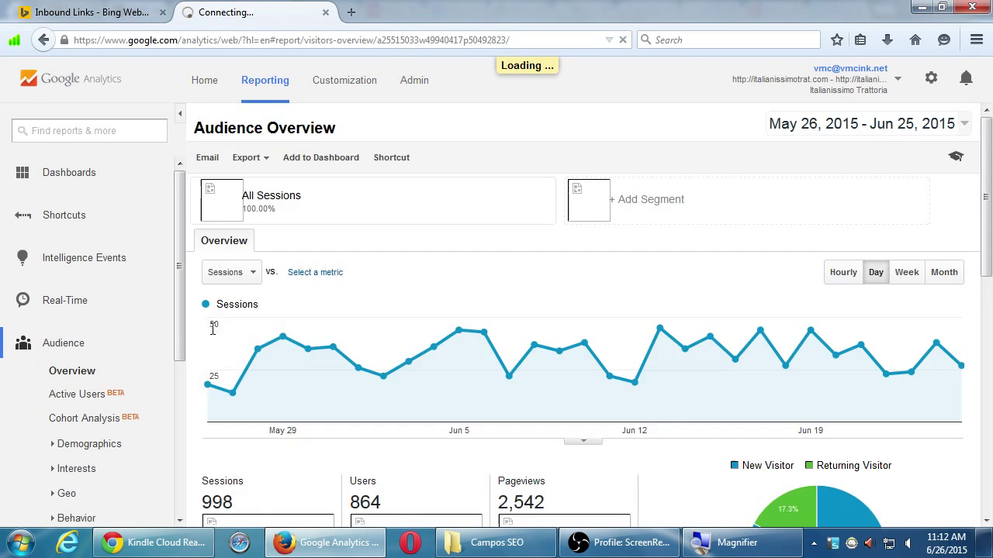
# Step: Return to the account list, and examine the PmD Interactive administration options, including the account's User Management
pyautogui.click(204, 80)
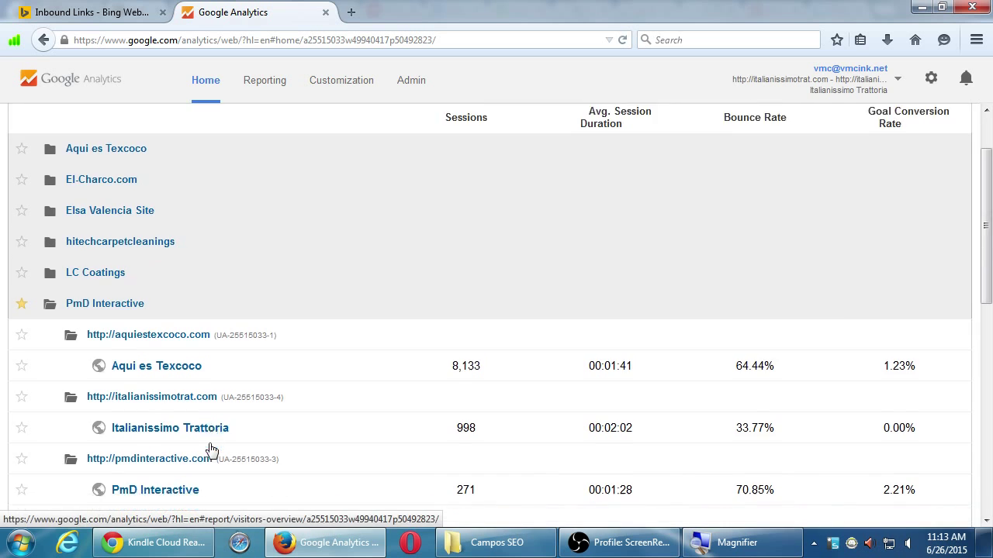
pyautogui.scroll(-5, 208, 446)
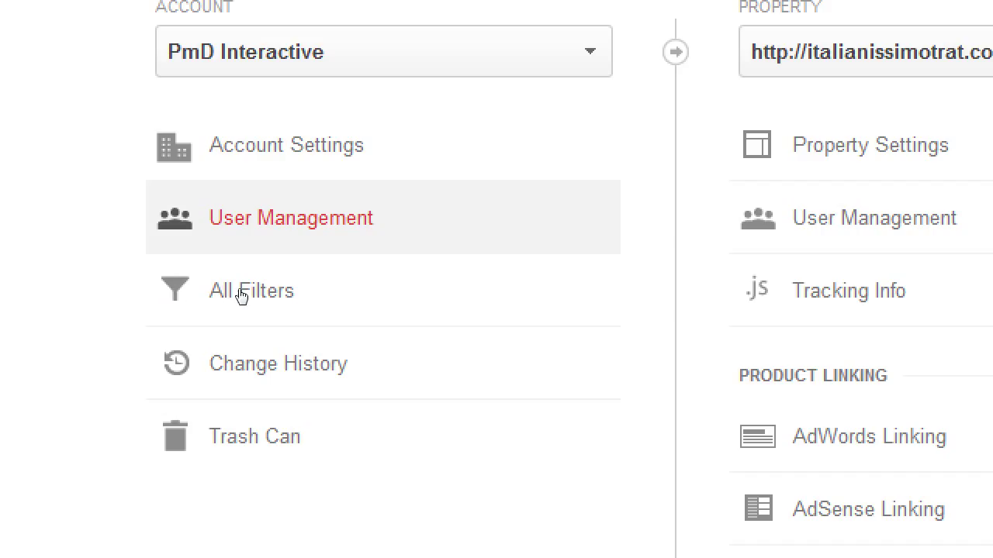
pyautogui.scroll(1, 173, 170)
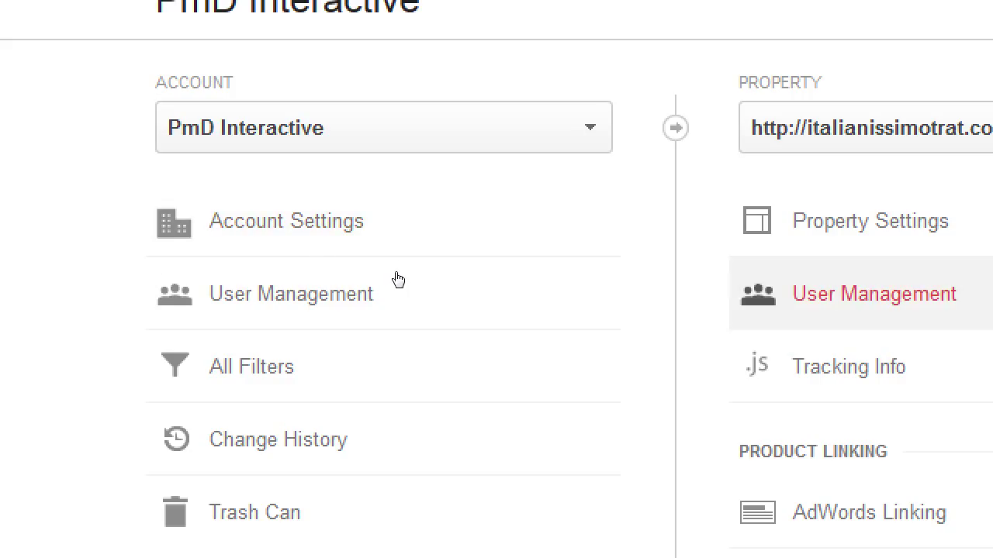
pyautogui.click(271, 287)
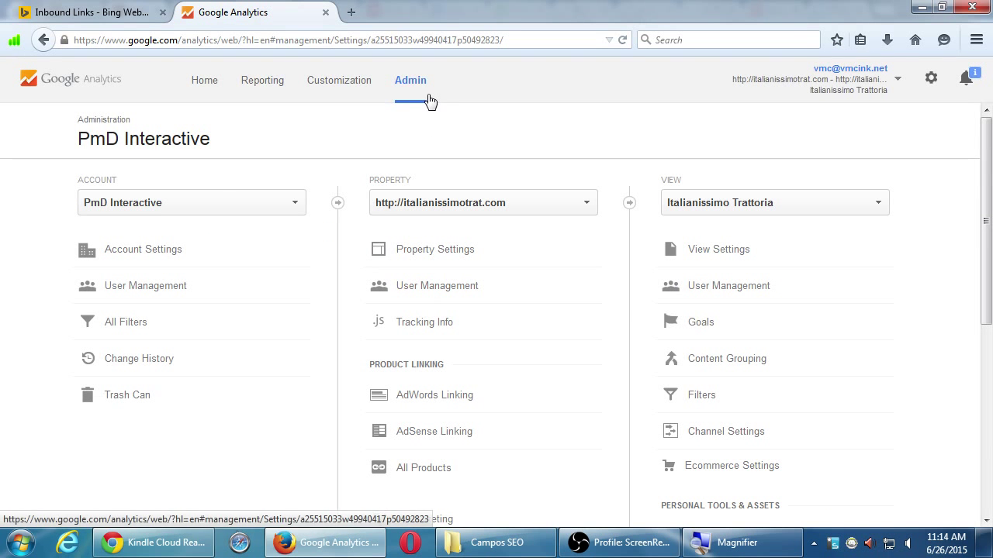
# Step: Go back to the Italianissimo Trattoria reports and open the Acquisition Overview
pyautogui.click(273, 82)
pyautogui.scroll(-2, 179, 185)
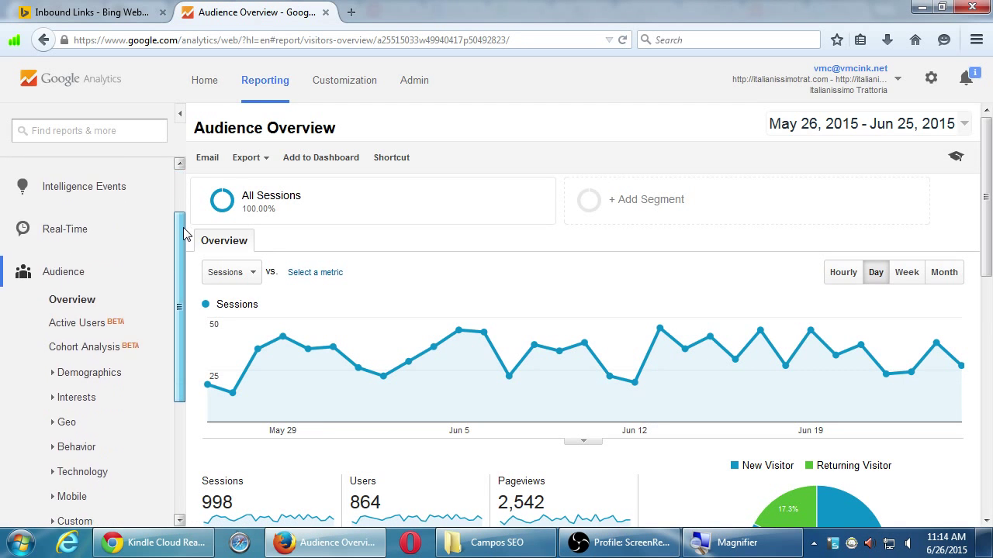
pyautogui.scroll(2, 101, 326)
pyautogui.click(64, 351)
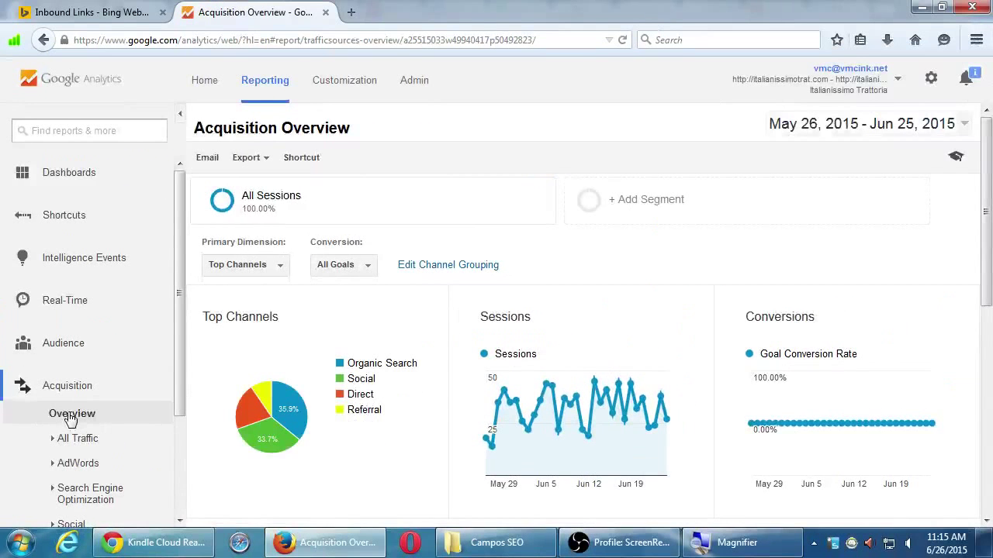
# Step: Examine the Top Channels chart and the channel metrics in the Acquisition Overview, including the Organic Search share
pyautogui.scroll(-1, 463, 399)
pyautogui.scroll(-2, 463, 396)
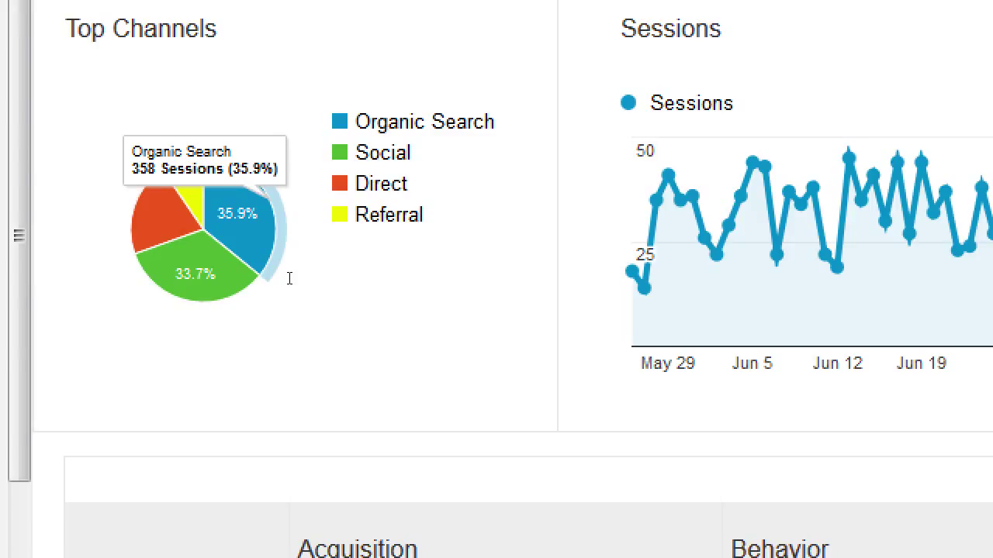
pyautogui.moveTo(278, 318)
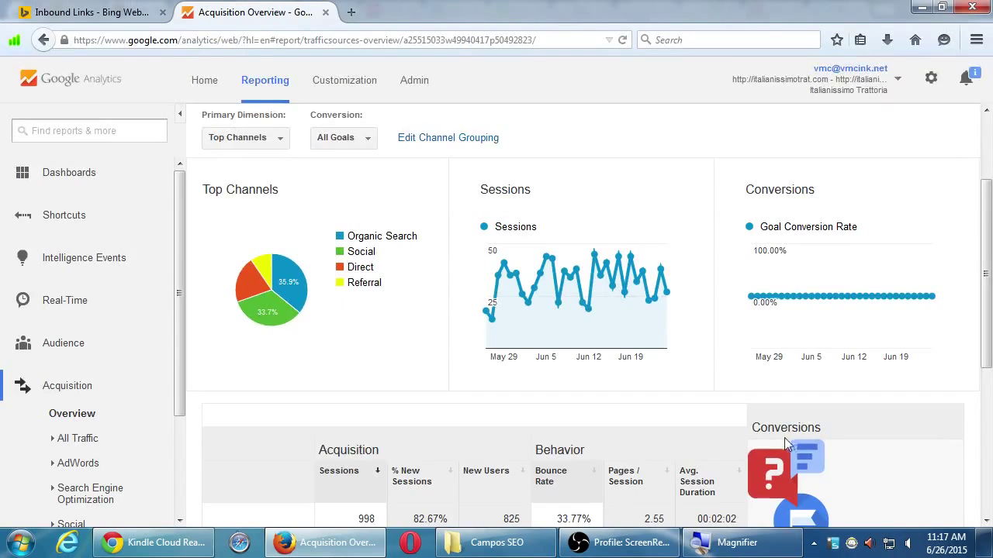
# Step: Look through the preset date ranges, and apply a custom report range of Apr 1, 2015 to Jun 25, 2015
pyautogui.scroll(3, 784, 438)
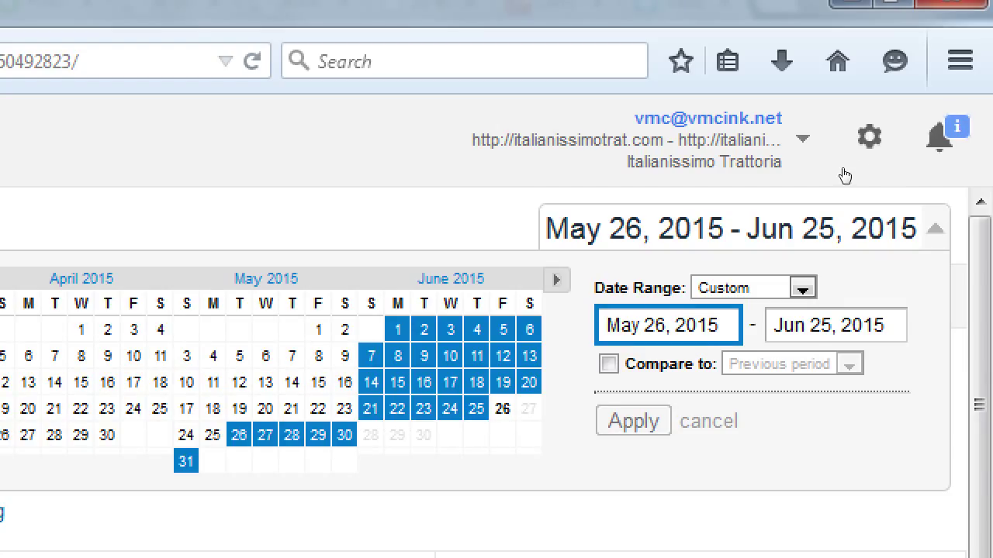
pyautogui.hotkey('alt', 'Down')
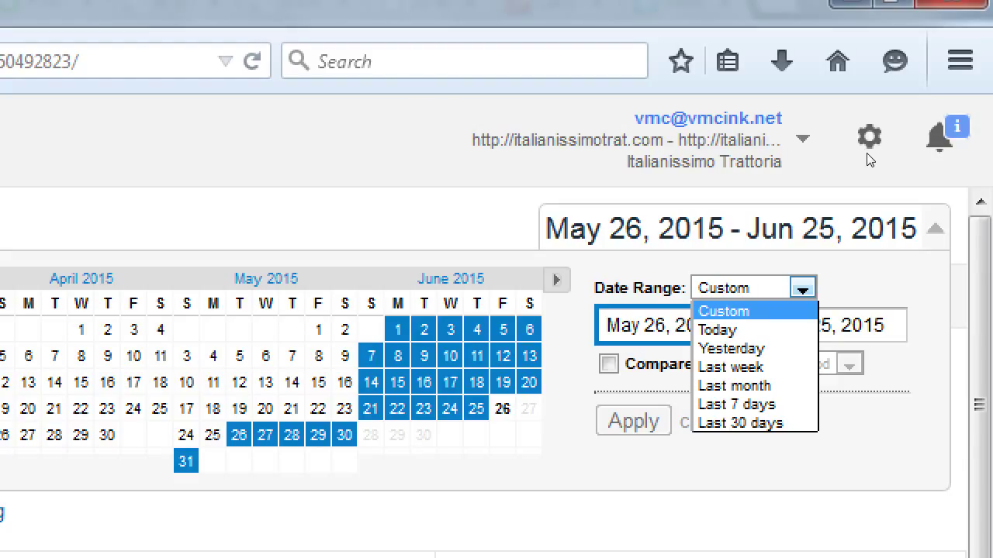
pyautogui.press('Escape')
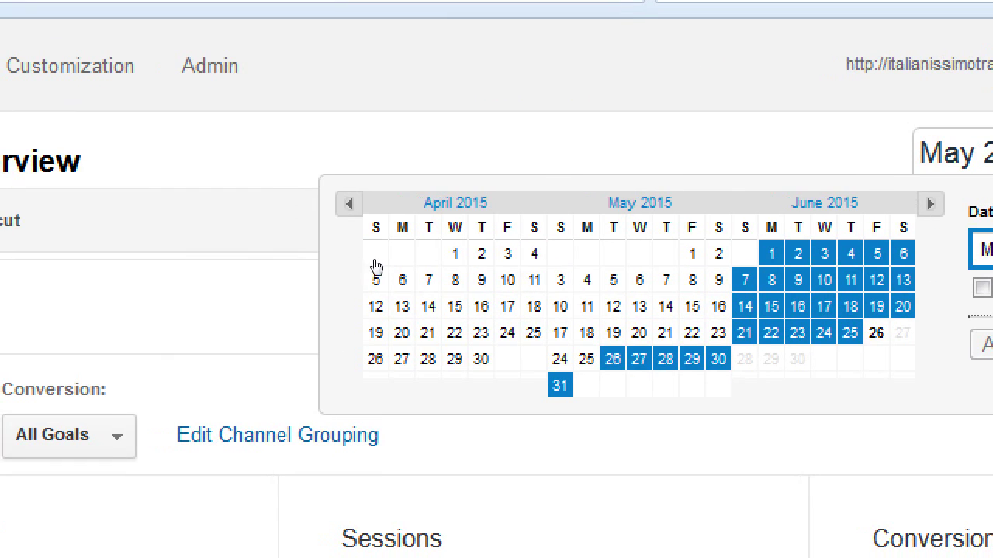
pyautogui.click(455, 253)
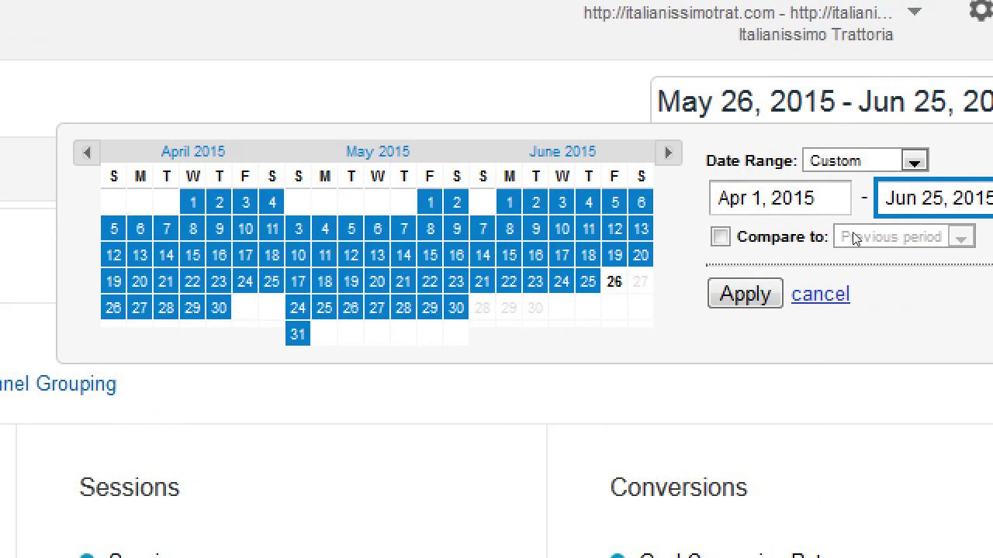
pyautogui.press('Return')
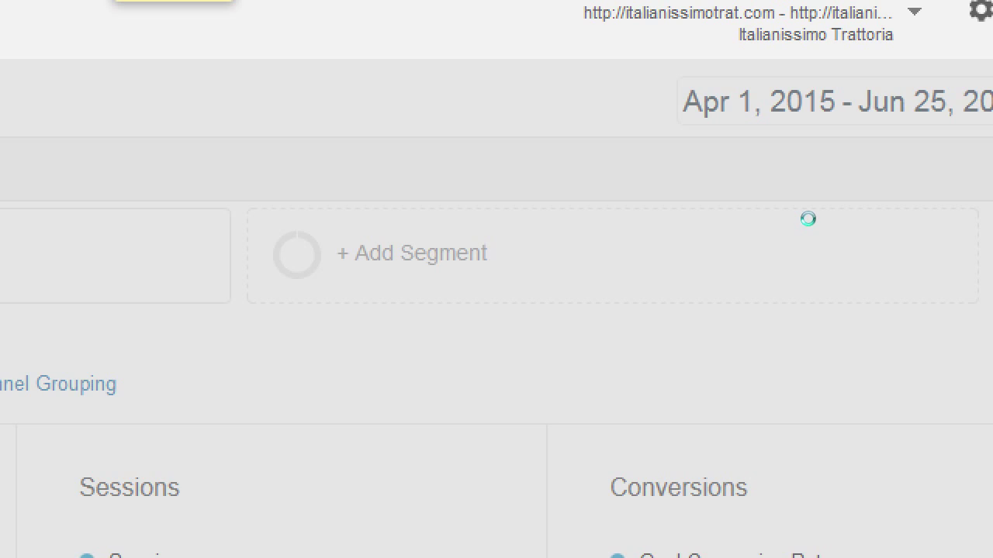
# Step: Examine the Top Channels breakdown for the selected date range, comparing the Organic Search, Social, Direct and Referral shares
pyautogui.scroll(-1, 410, 461)
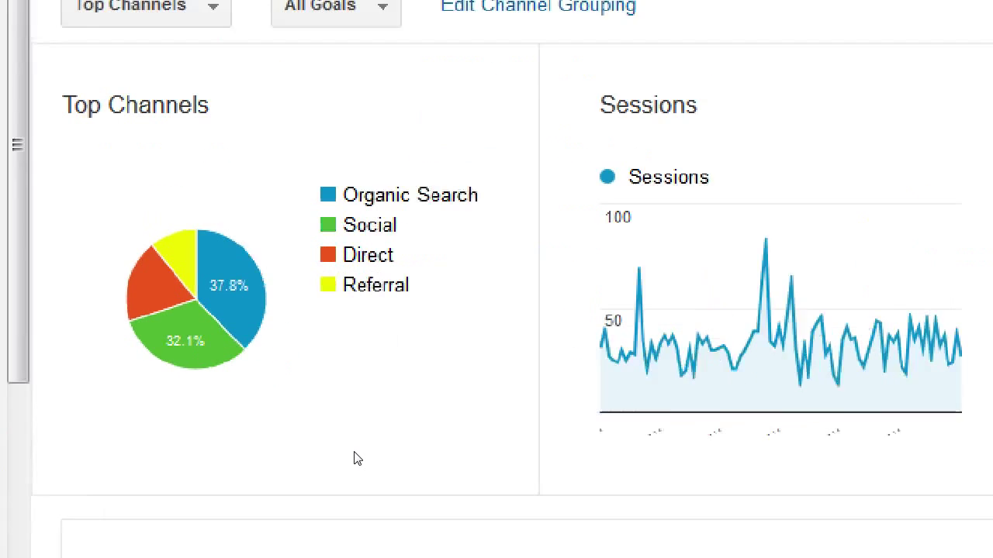
pyautogui.moveTo(302, 397)
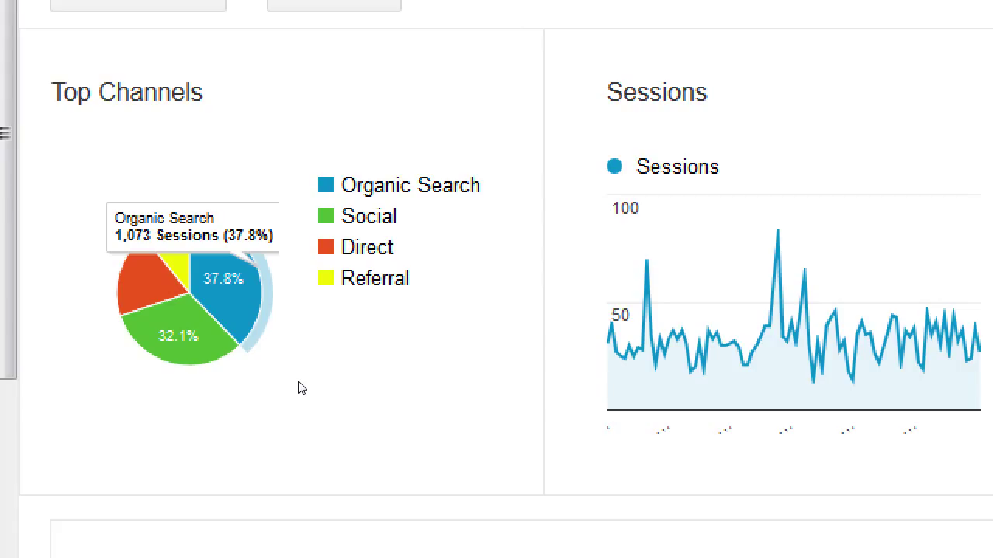
pyautogui.moveTo(262, 388)
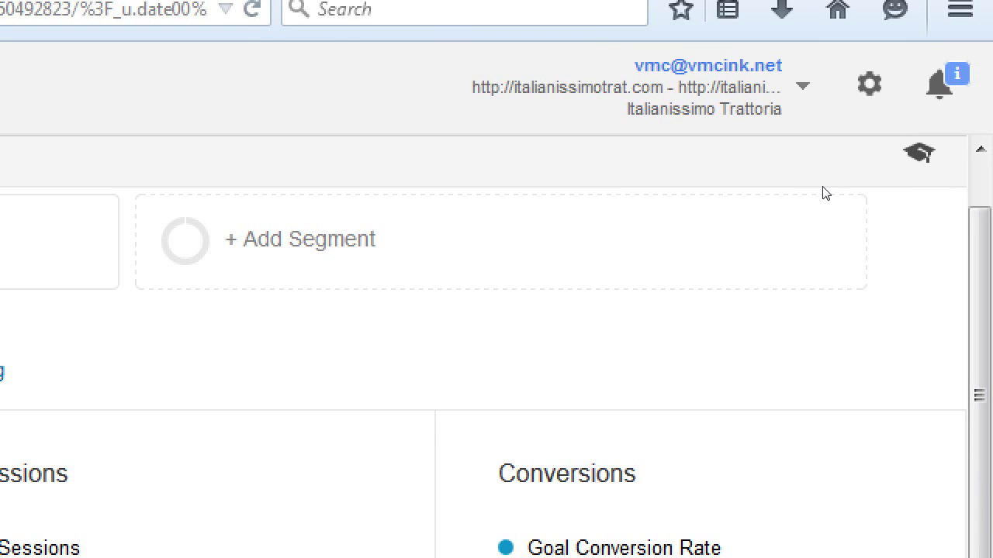
pyautogui.scroll(1, 418, 384)
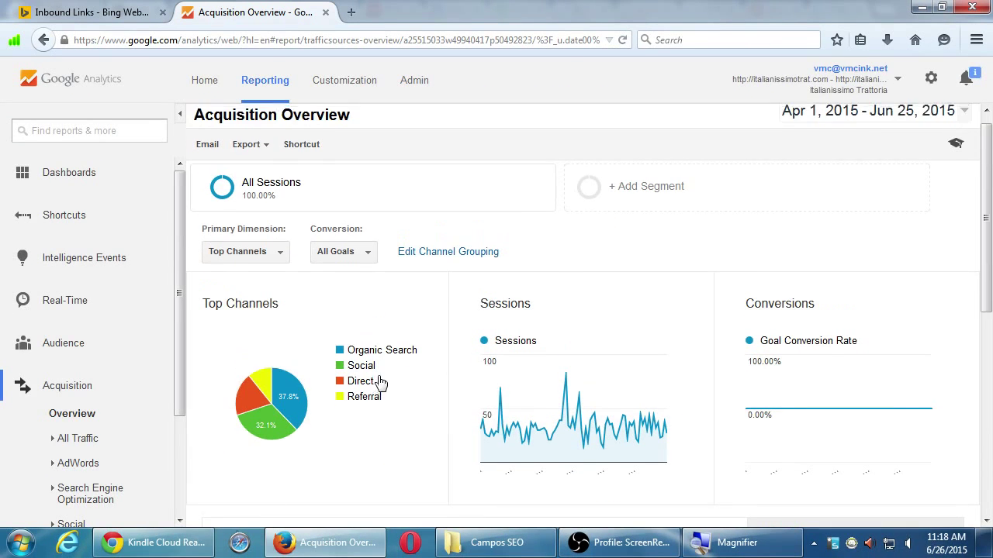
pyautogui.scroll(-2, 378, 392)
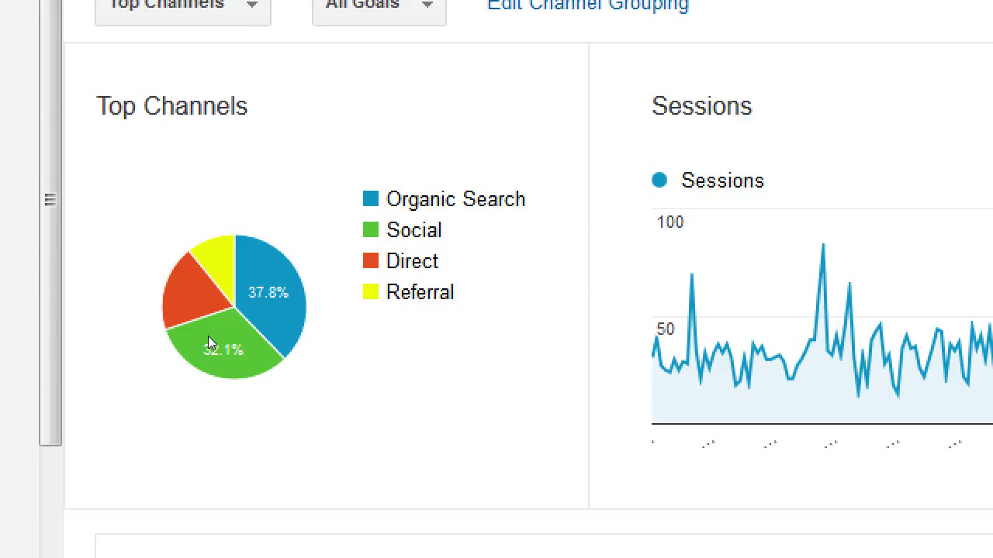
pyautogui.moveTo(293, 357)
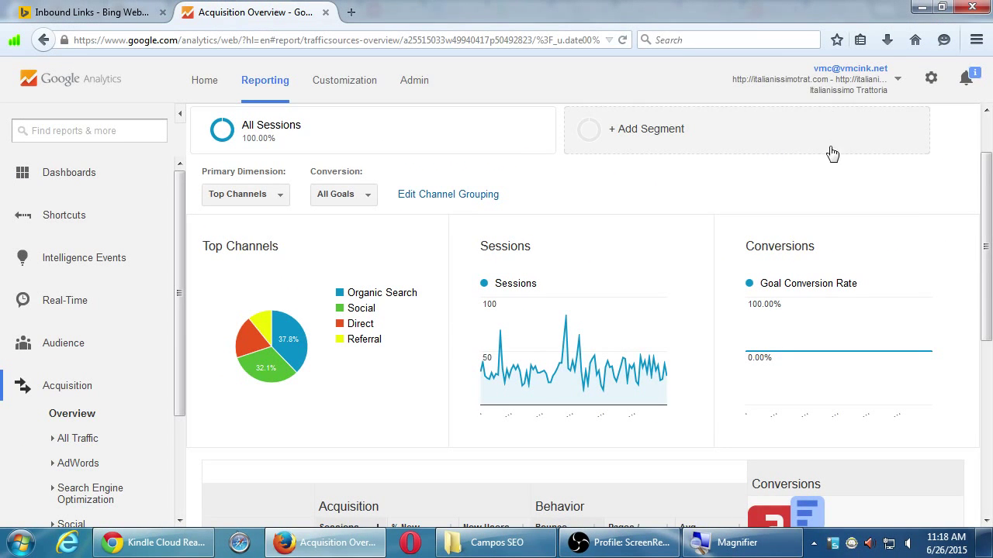
# Step: Set the report's date range to Last 30 days and apply it
pyautogui.scroll(2, 982, 137)
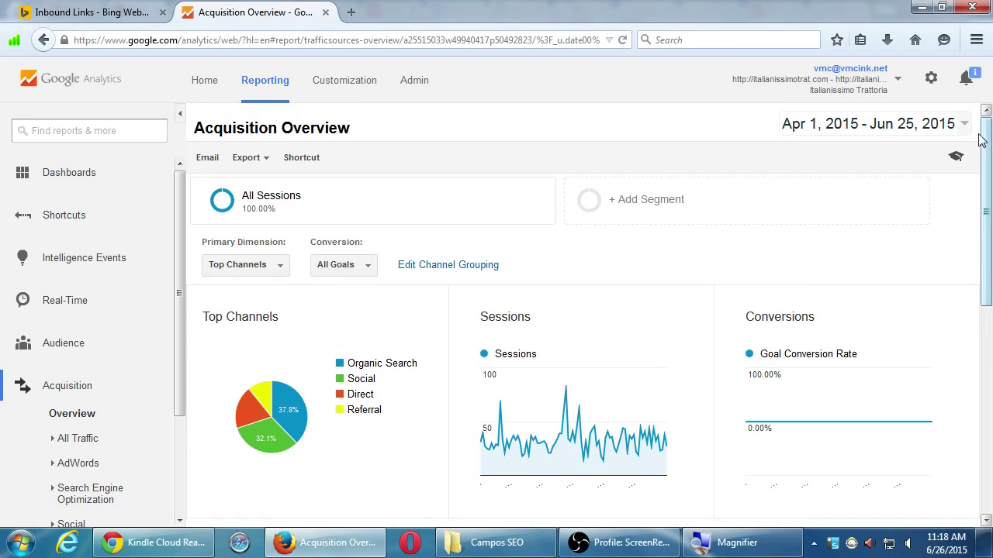
pyautogui.click(957, 128)
pyautogui.click(892, 153)
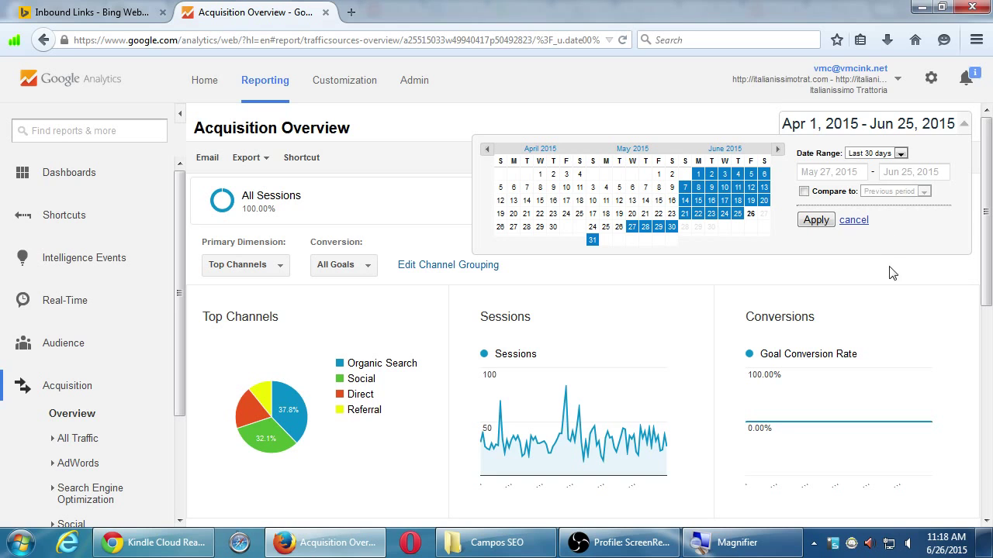
pyautogui.click(816, 219)
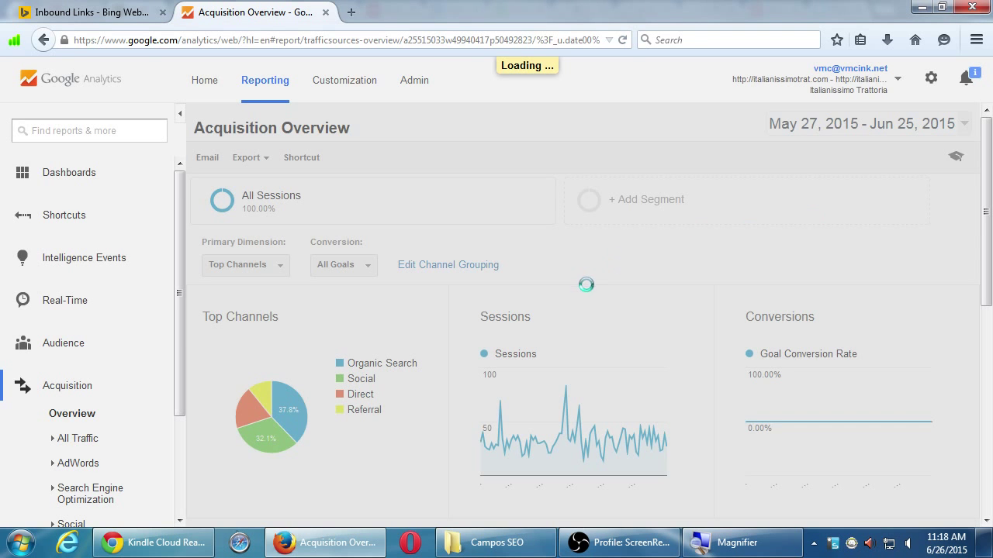
# Step: Review the channel table, open the Referrals report under All Traffic, and look through the referring sources
pyautogui.scroll(-6, 709, 348)
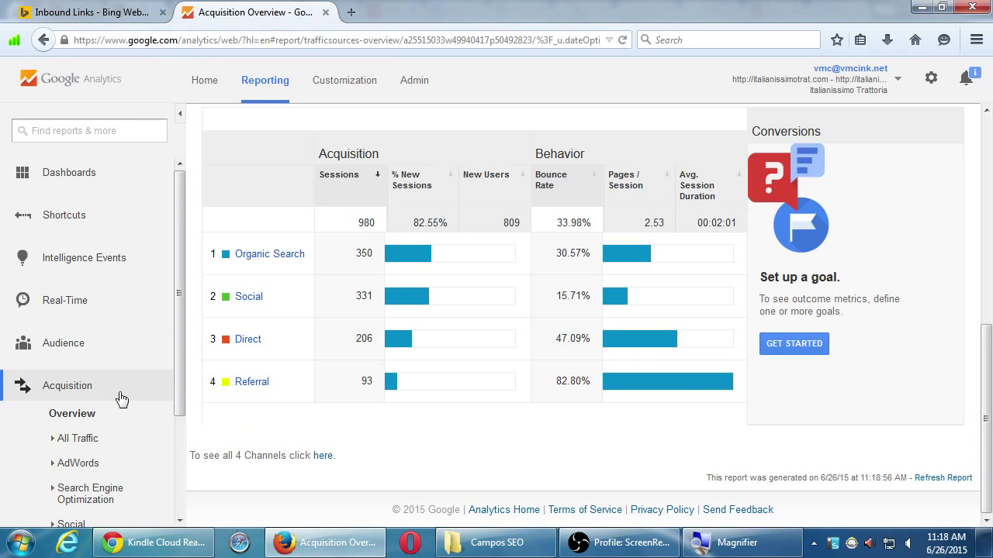
pyautogui.scroll(-1, 116, 406)
pyautogui.scroll(-1, 117, 406)
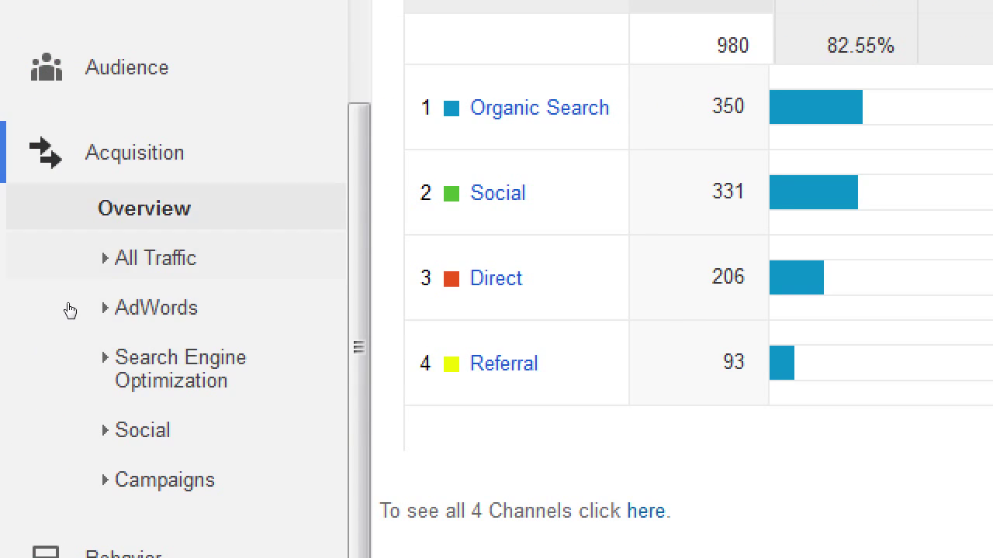
pyautogui.click(155, 259)
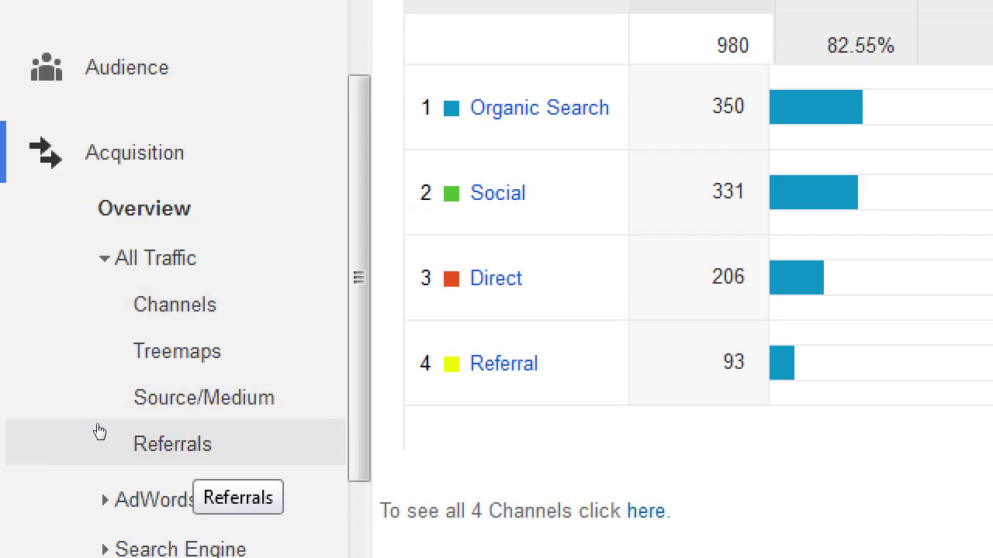
pyautogui.scroll(-1, 26, 508)
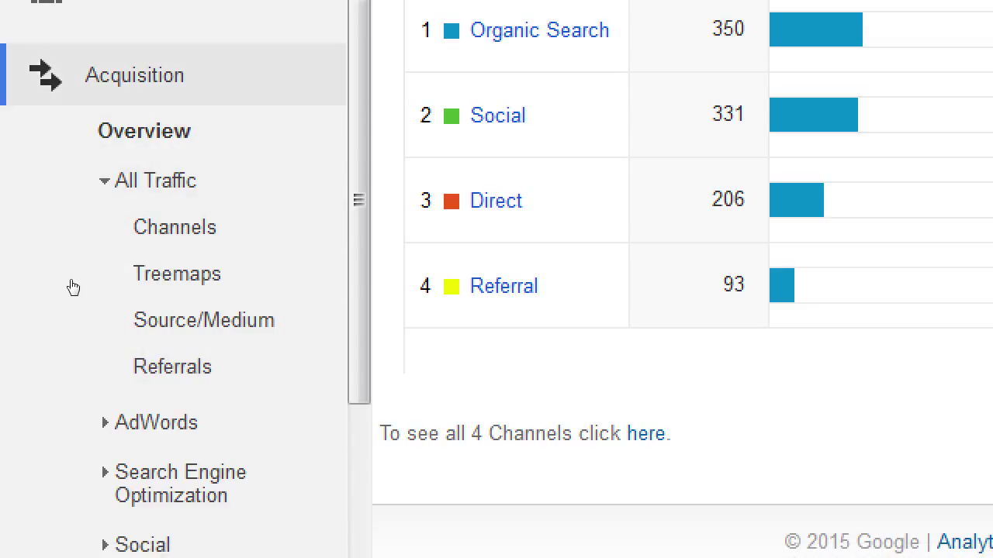
pyautogui.click(93, 432)
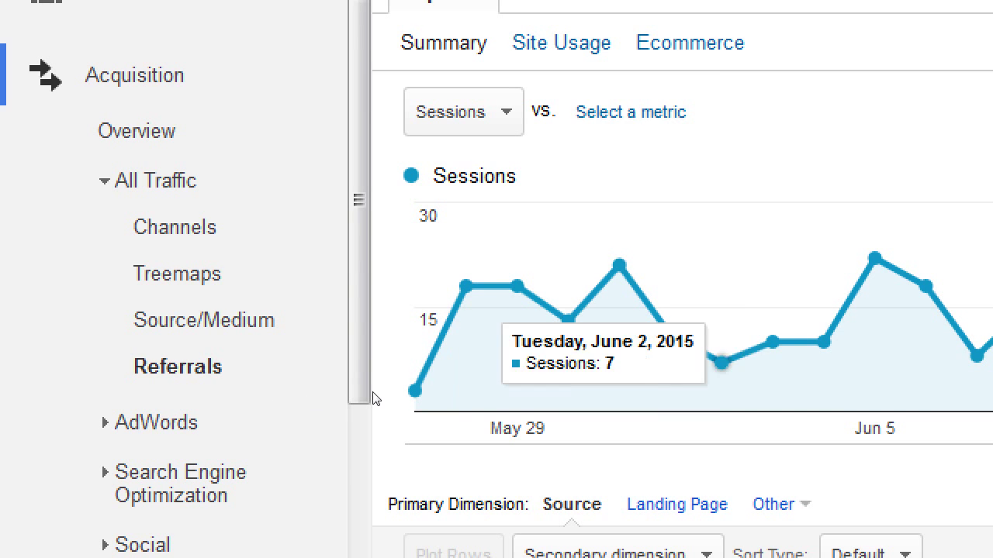
pyautogui.scroll(-6, 410, 557)
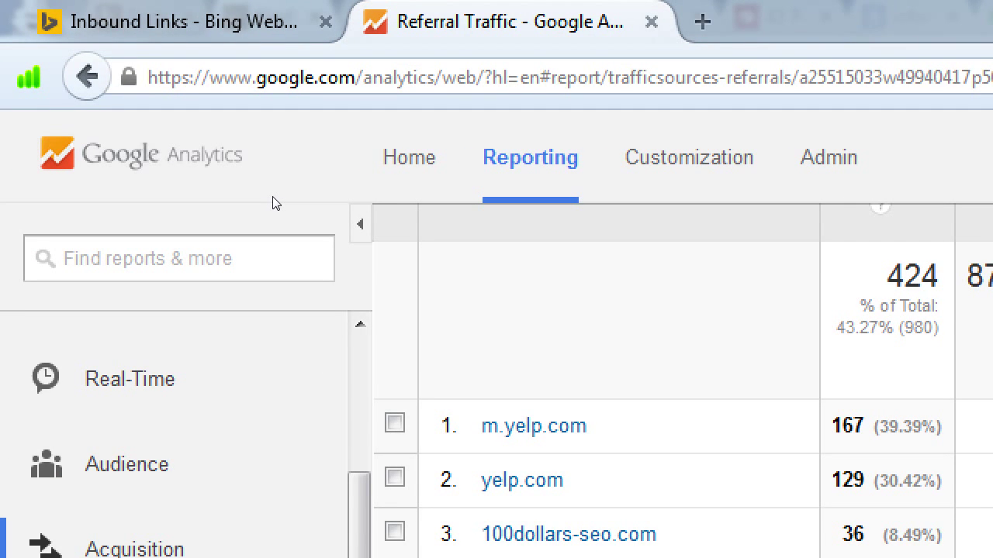
# Step: Search for "google disavow links" in a new browser tab and open Search Console's Disavow links page
pyautogui.hotkey('ctrl', 't')
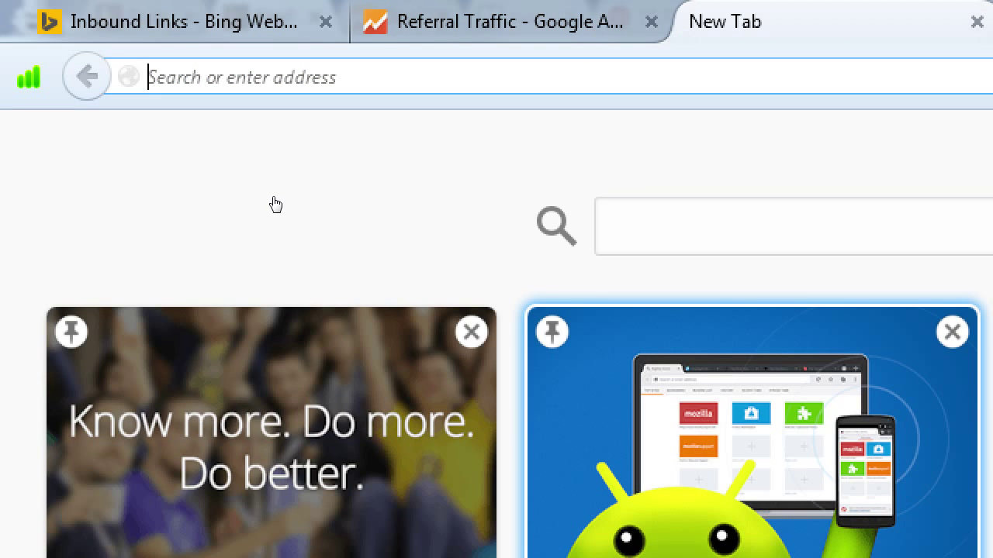
pyautogui.write('google dis')
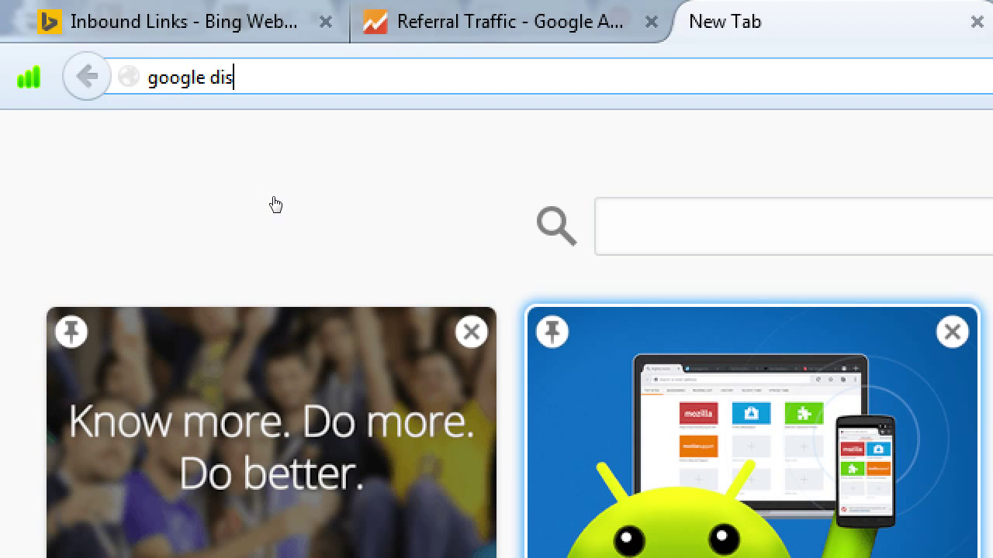
pyautogui.write('avow links')
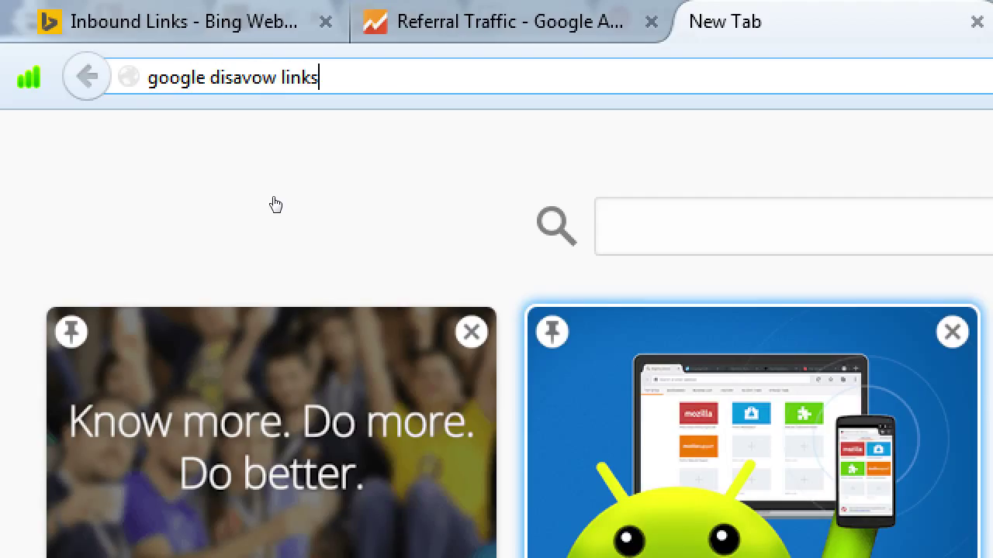
pyautogui.press('Return')
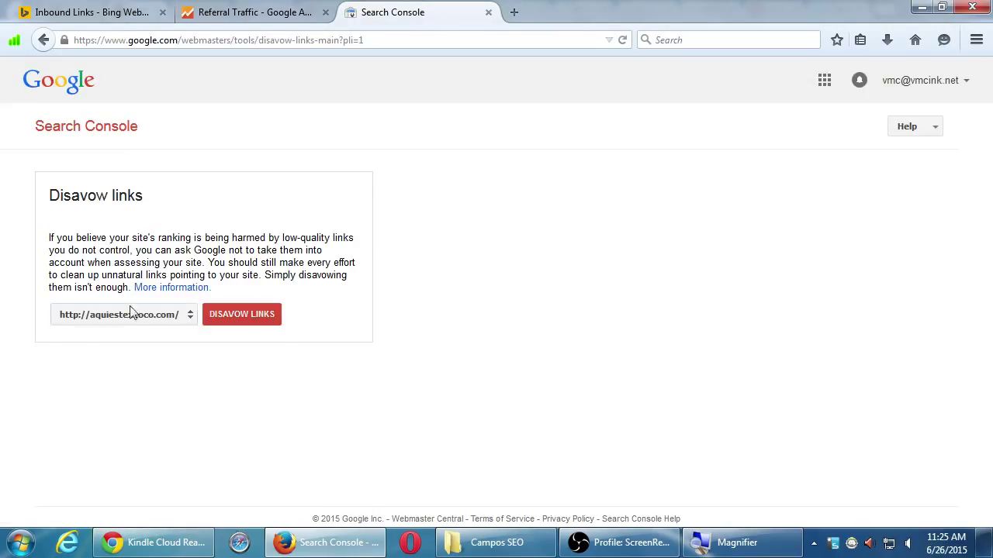
pyautogui.click(131, 314)
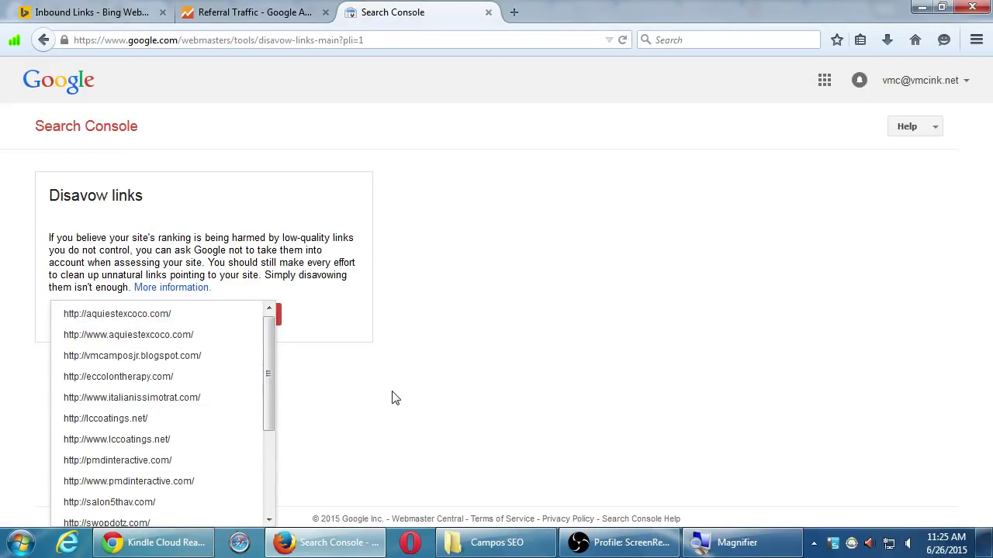
pyautogui.scroll(-3, 272, 459)
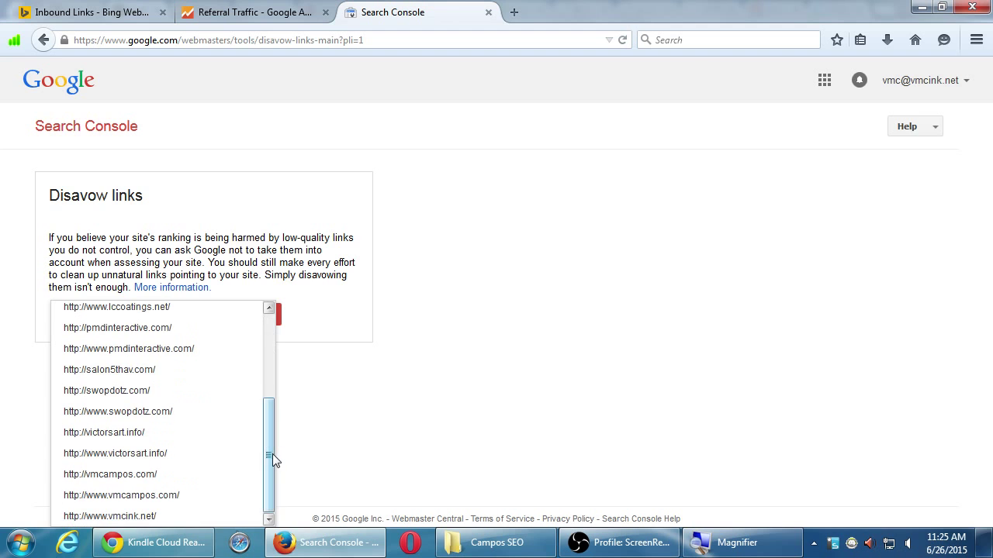
pyautogui.click(199, 435)
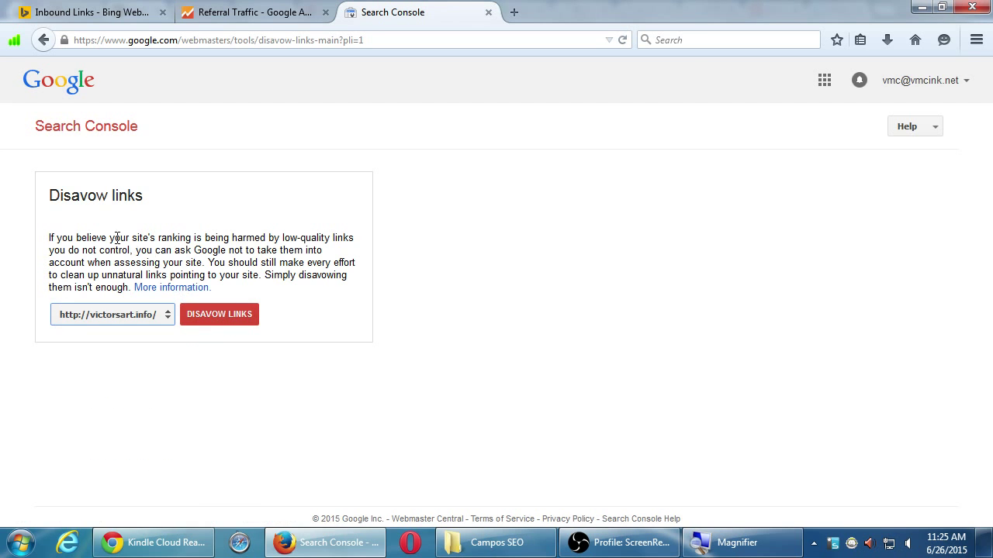
pyautogui.moveTo(115, 239); pyautogui.dragTo(401, 290)
pyautogui.click(403, 287)
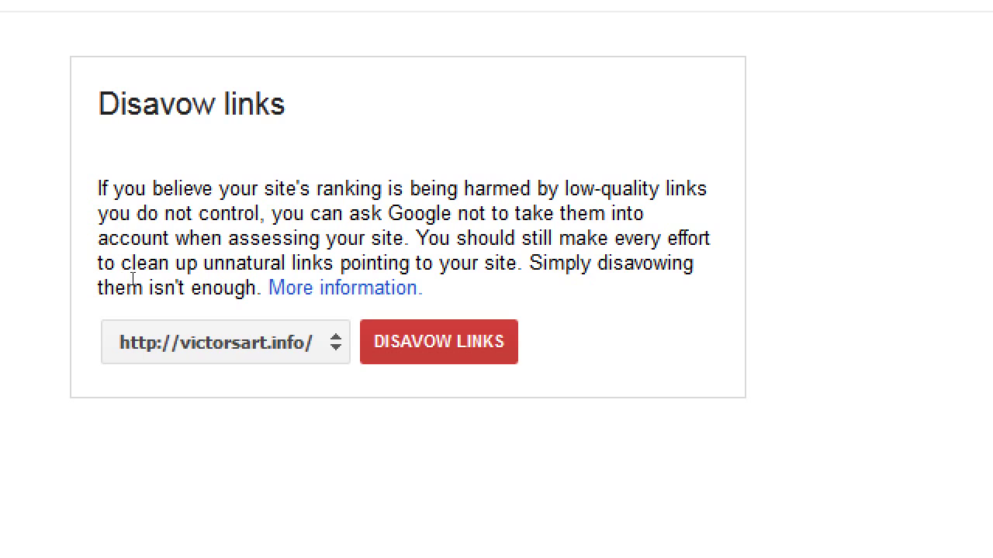
# Step: Open the additional information on disavowing links, and read its caution, the link download instructions and the sample file
pyautogui.click(152, 298)
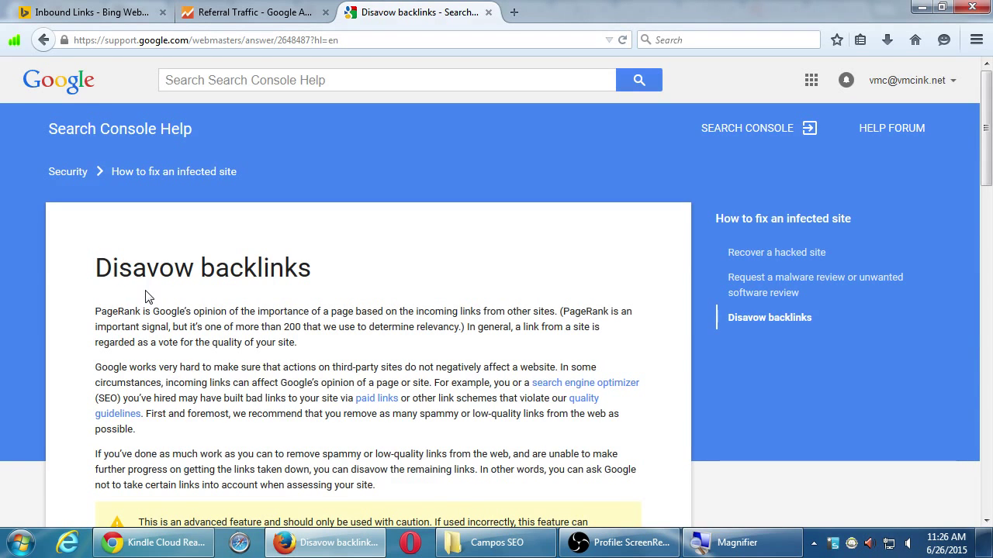
pyautogui.scroll(-5, 147, 297)
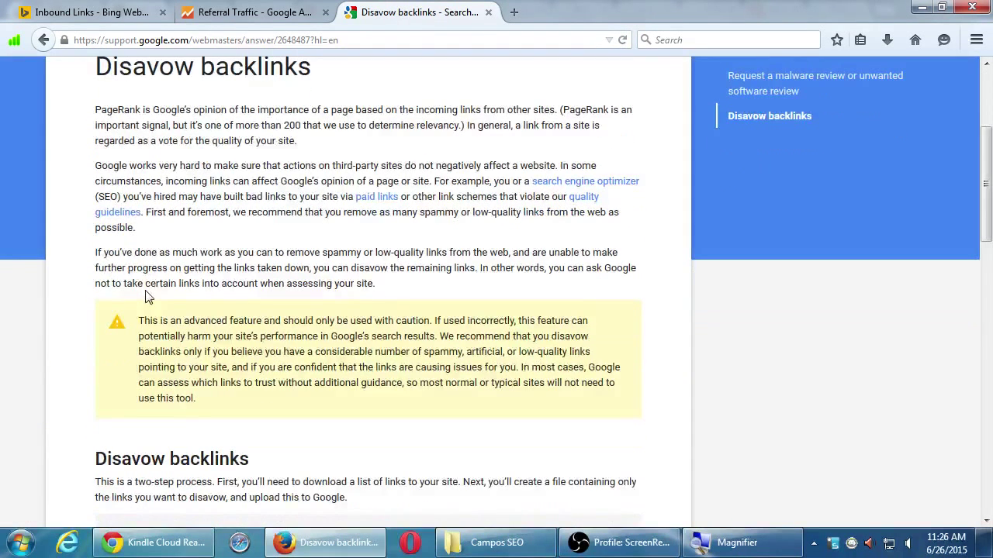
pyautogui.moveTo(160, 320); pyautogui.dragTo(249, 351)
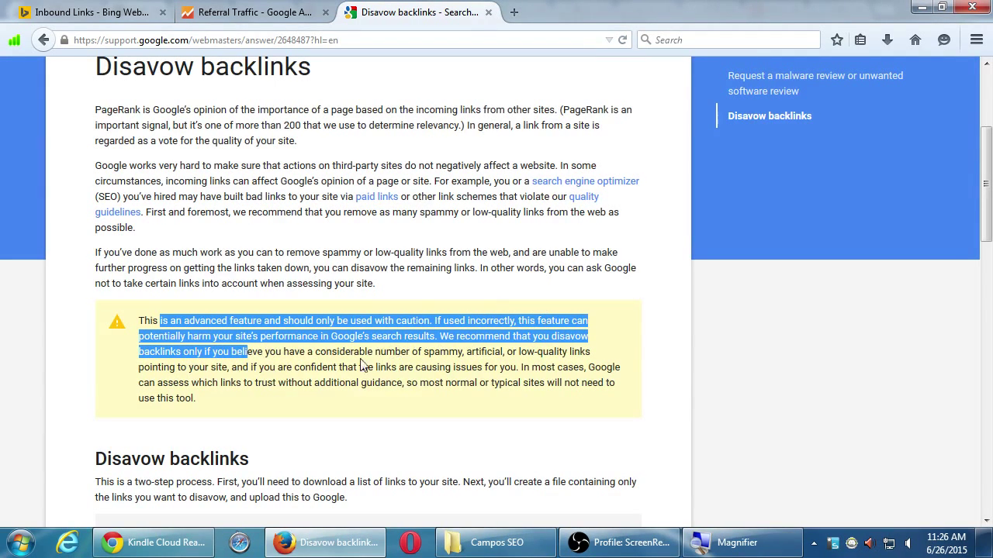
pyautogui.scroll(-6, 281, 351)
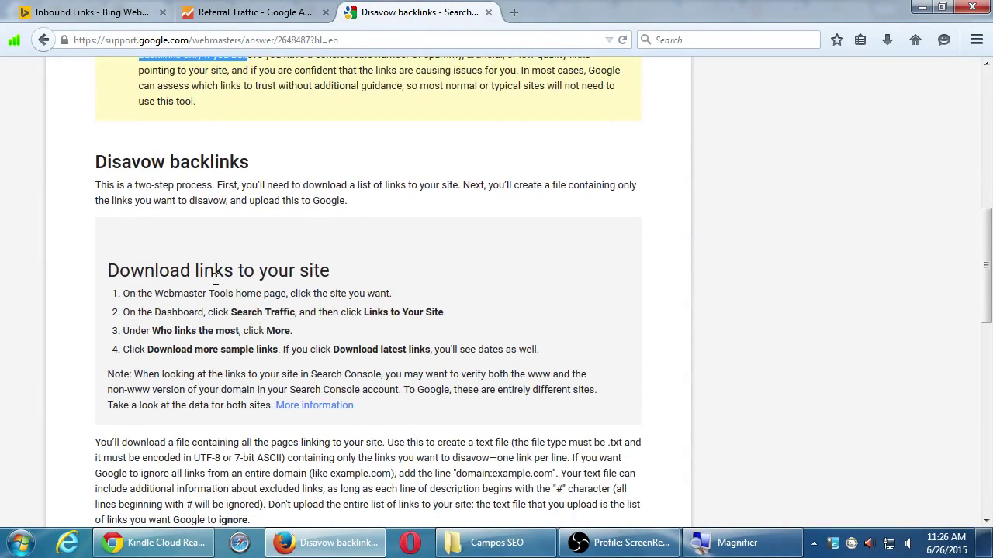
pyautogui.scroll(-6, 279, 277)
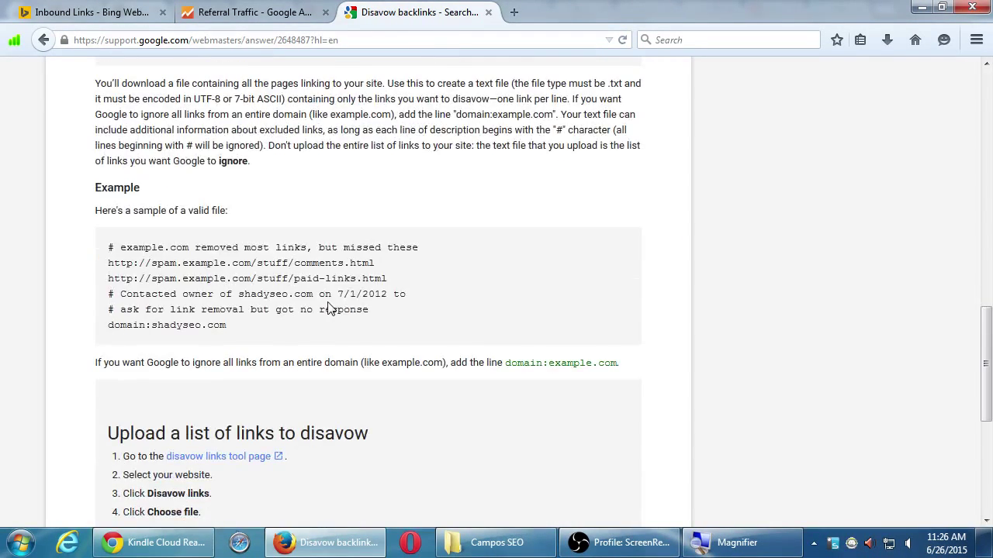
# Step: Examine the comment lines, spam URLs and domain line in the sample disavow file
pyautogui.press('super+plus')
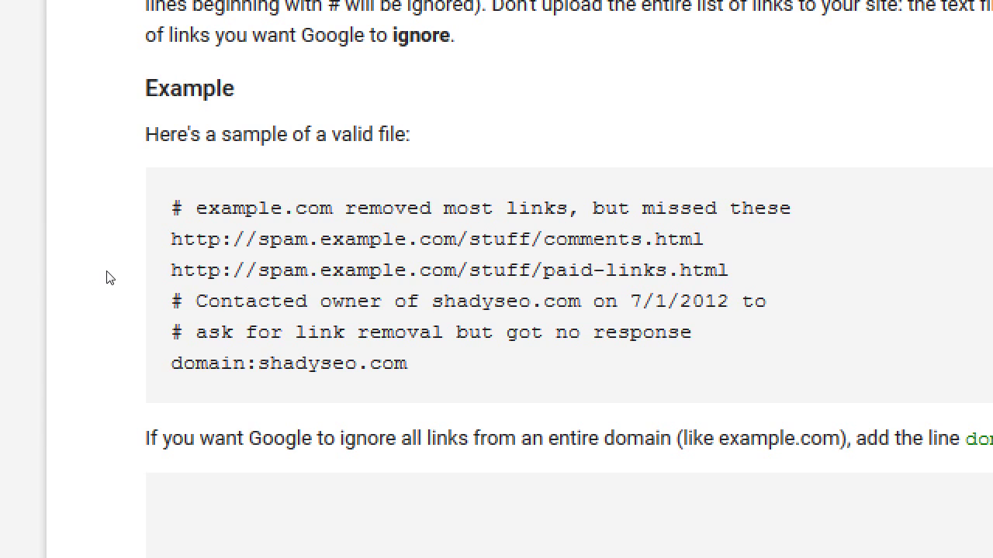
pyautogui.moveTo(112, 249); pyautogui.dragTo(256, 245)
pyautogui.click(256, 245)
pyautogui.moveTo(127, 250); pyautogui.dragTo(183, 248)
pyautogui.click(213, 250)
pyautogui.moveTo(125, 265); pyautogui.dragTo(360, 264)
pyautogui.click(186, 278)
pyautogui.moveTo(186, 278); pyautogui.dragTo(308, 277)
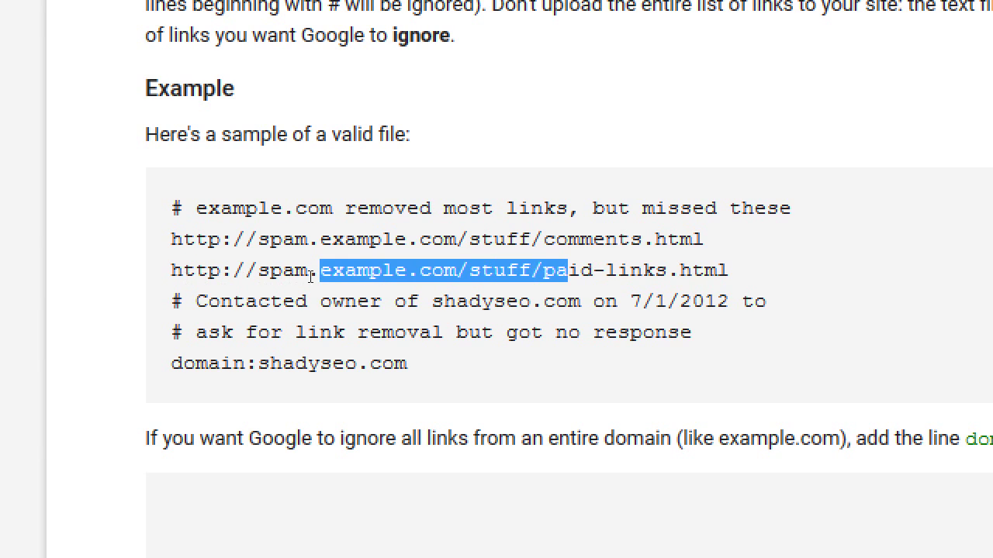
pyautogui.click(262, 307)
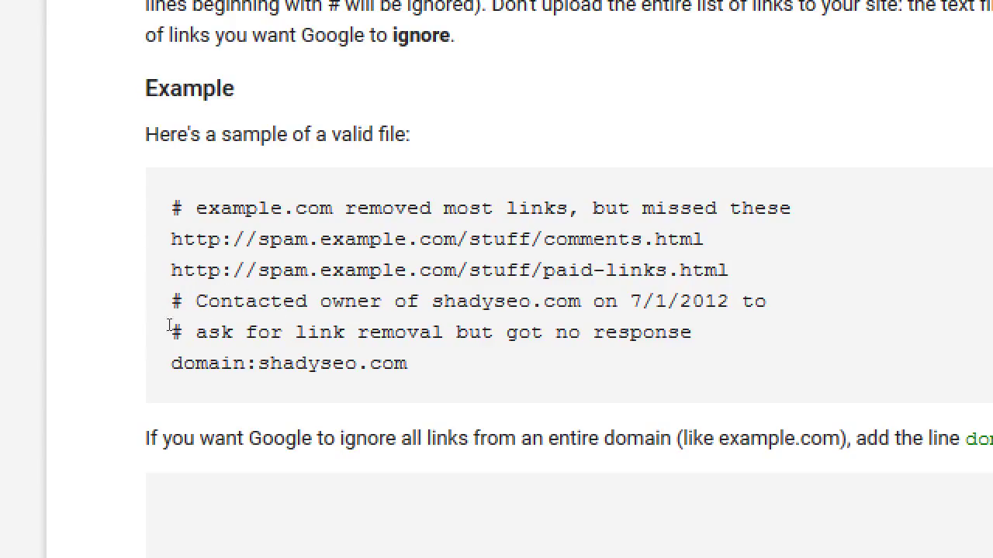
pyautogui.moveTo(109, 332); pyautogui.dragTo(231, 336)
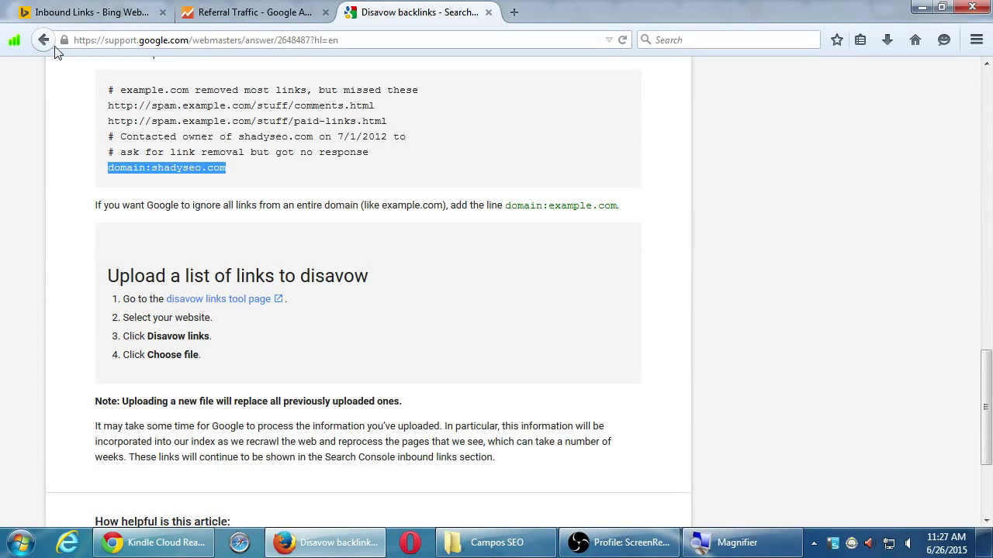
pyautogui.click(44, 40)
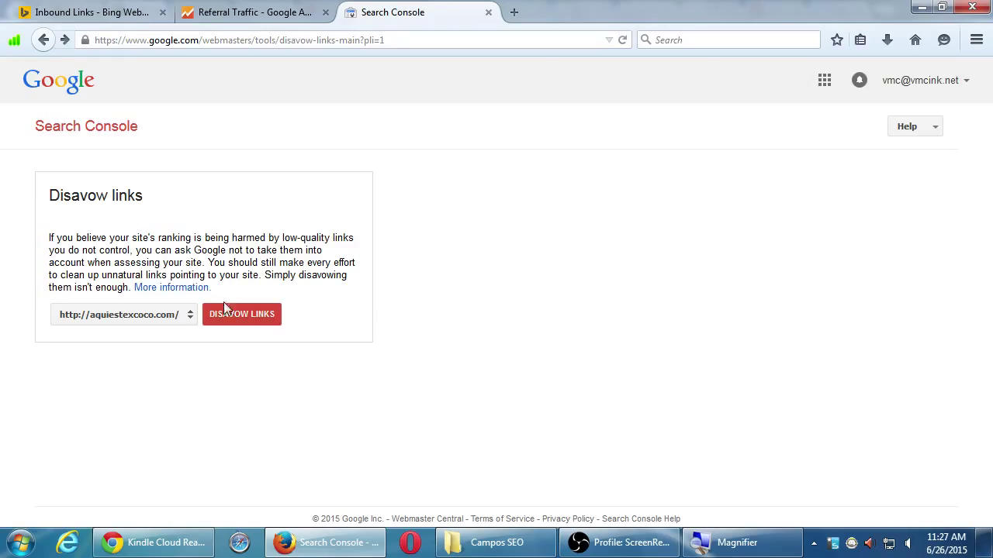
pyautogui.click(237, 314)
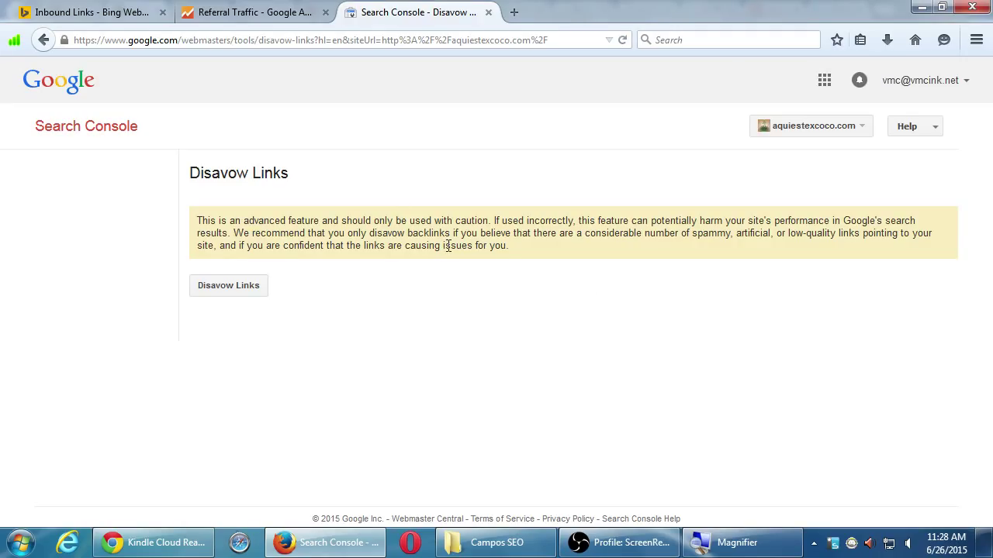
pyautogui.click(250, 287)
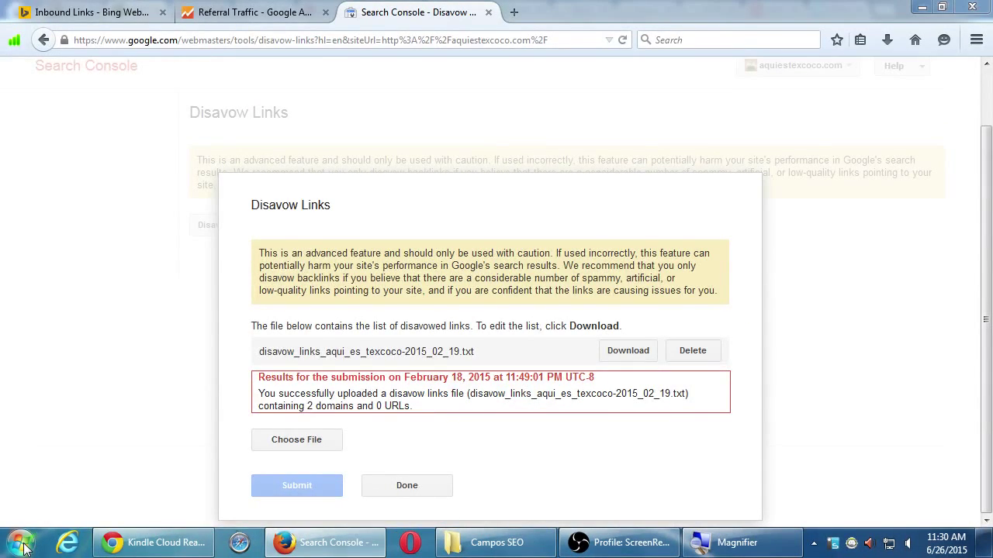
# Step: Open a blank document in Notepad
pyautogui.click(22, 545)
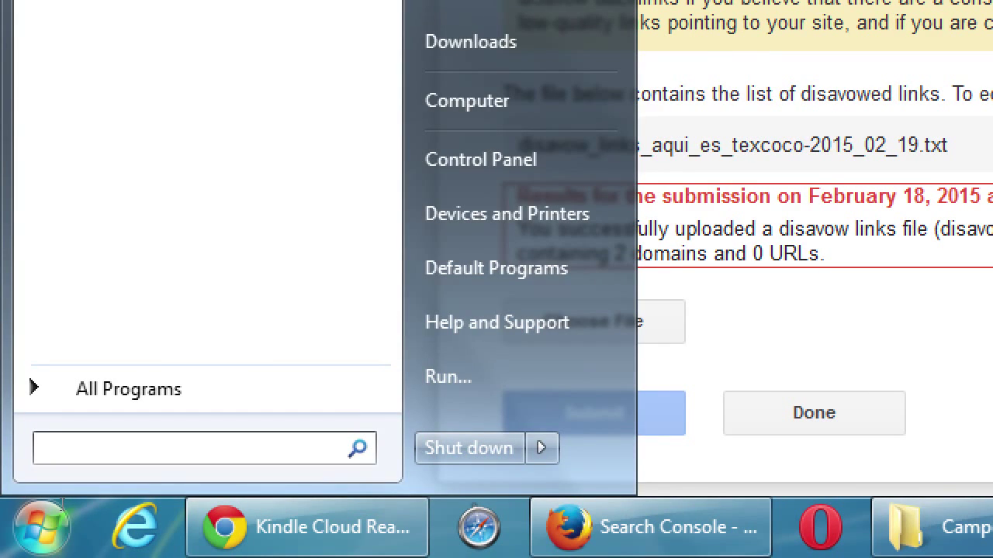
pyautogui.write('notepad')
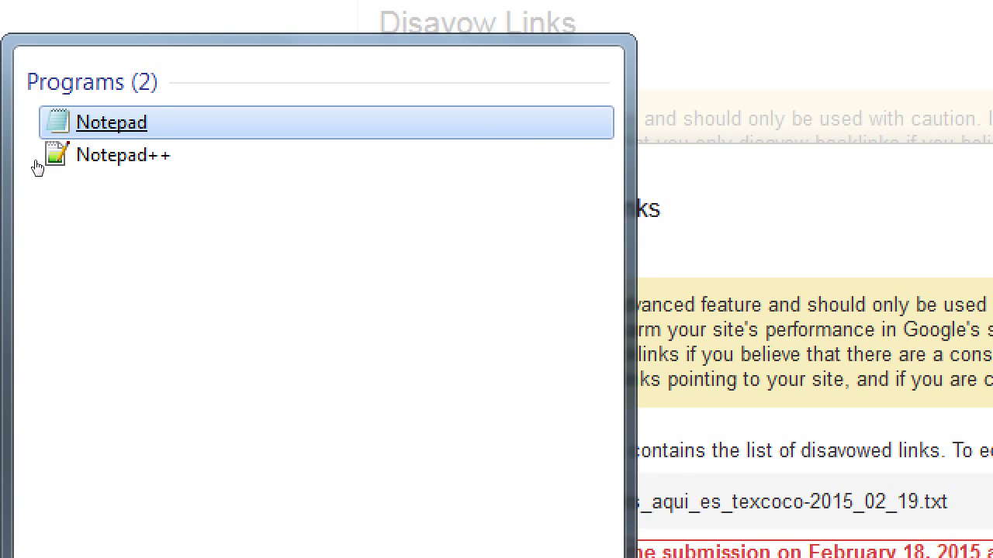
pyautogui.press('Return')
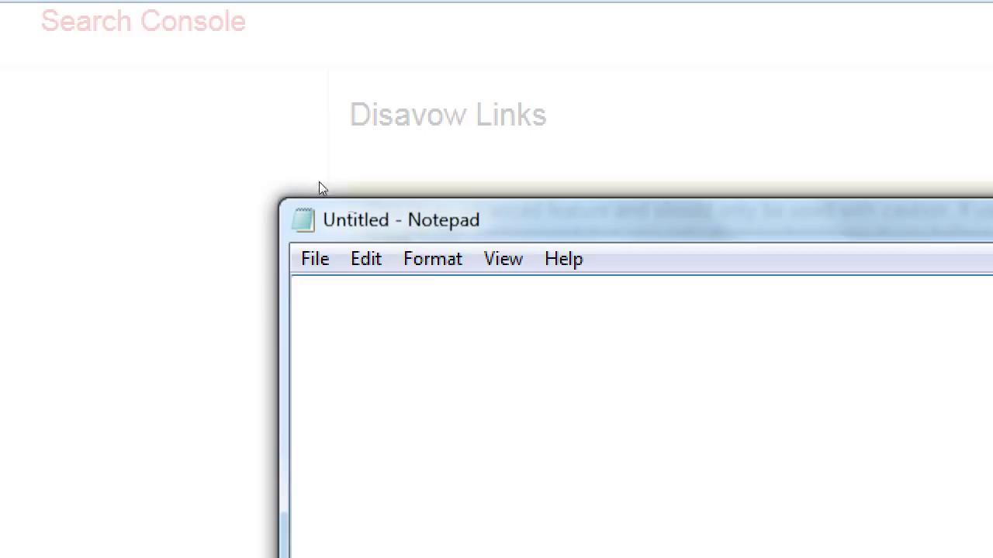
# Step: Write the comment line "# Contacted 100dollar-seo.com to remove links. NO response." at the start of the document
pyautogui.write('# Conta')
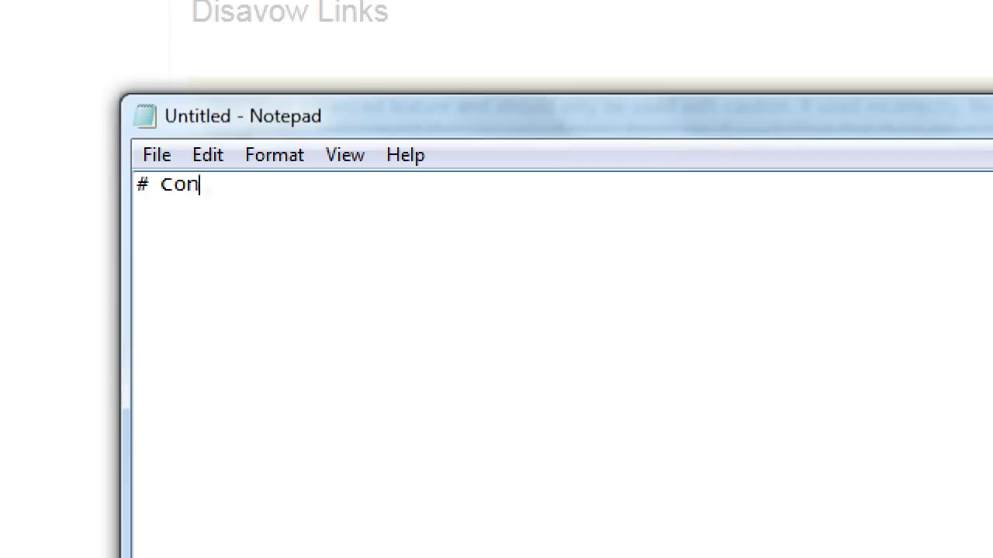
pyautogui.write('cted')
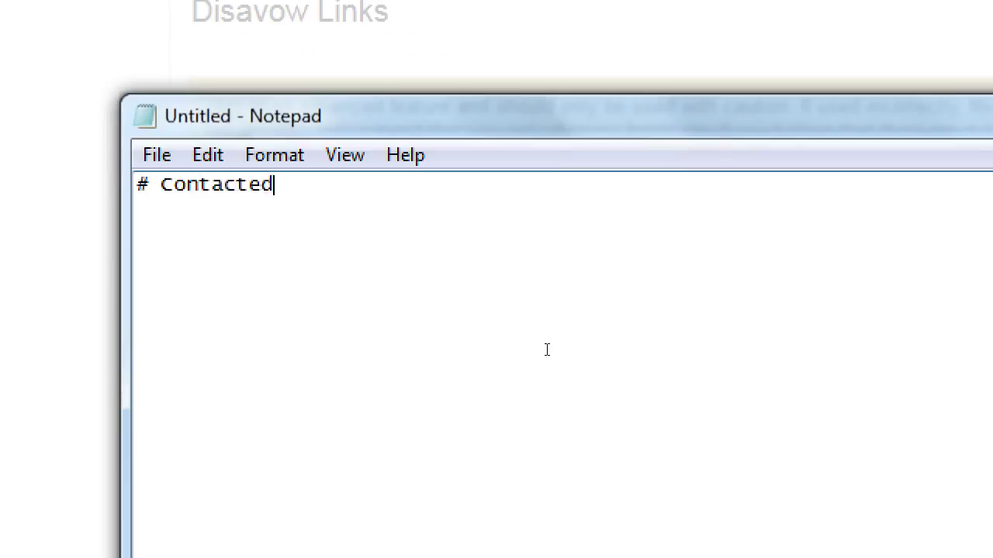
pyautogui.write(' 100dollar')
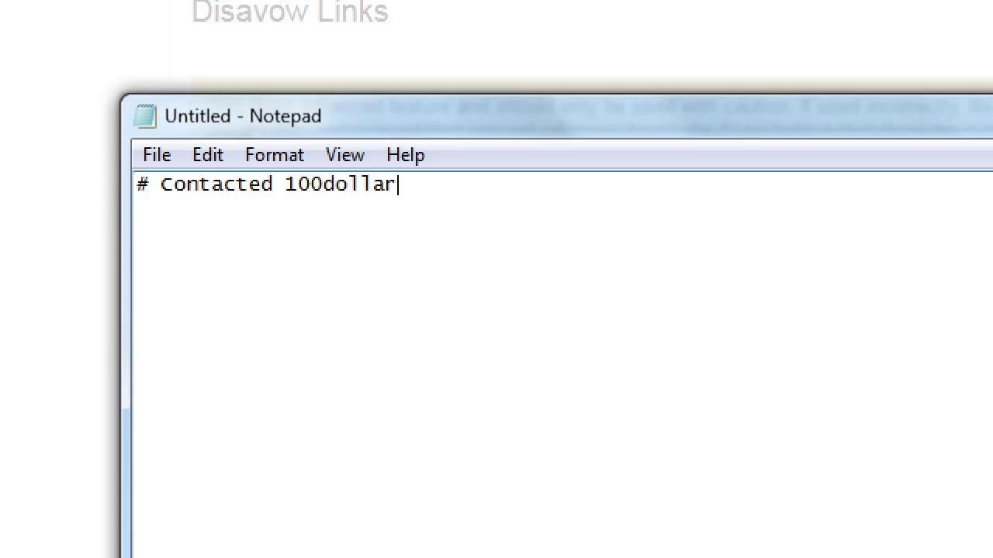
pyautogui.write('-seo.com to rev')
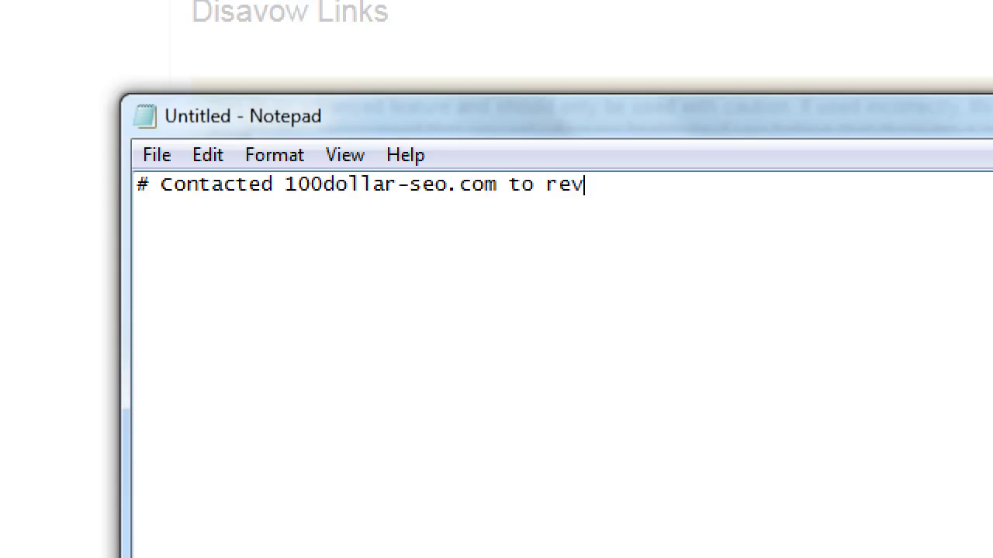
pyautogui.press('BackSpace')
pyautogui.write('move li')
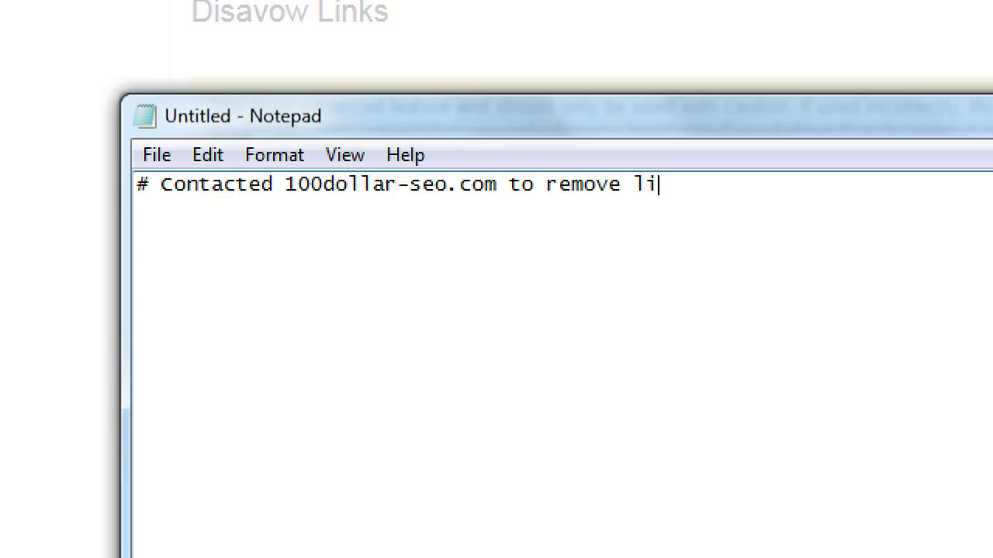
pyautogui.write('nks. NO')
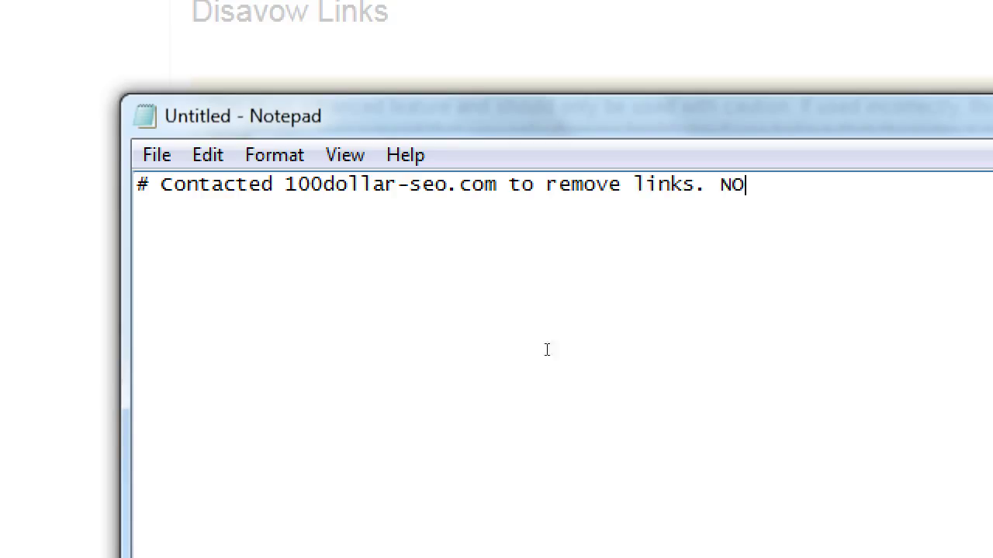
pyautogui.write(' response')
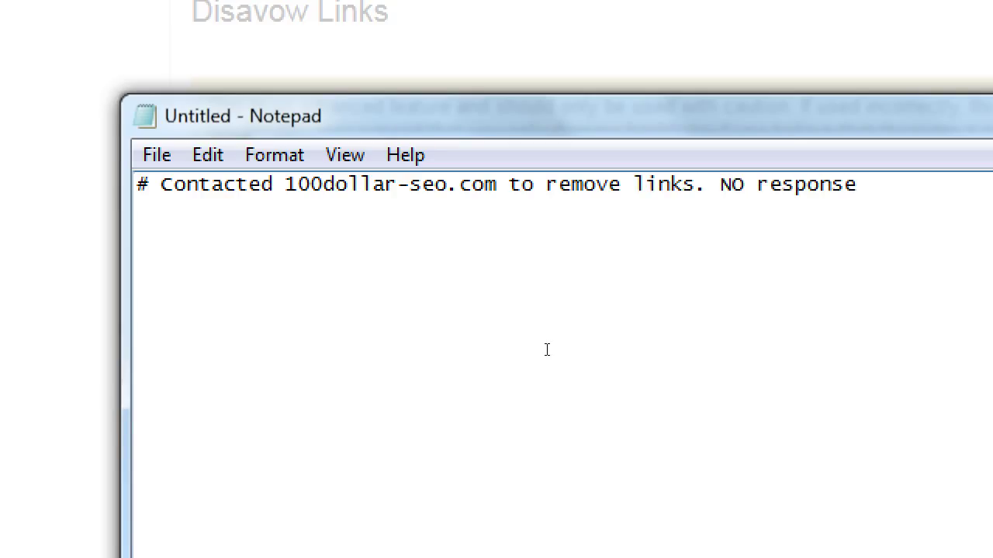
pyautogui.write('.')
# Step: Add the line "domain:100dollar-seo.com" under the comment, followed by a blank line
pyautogui.press('Return')
pyautogui.write('domain')
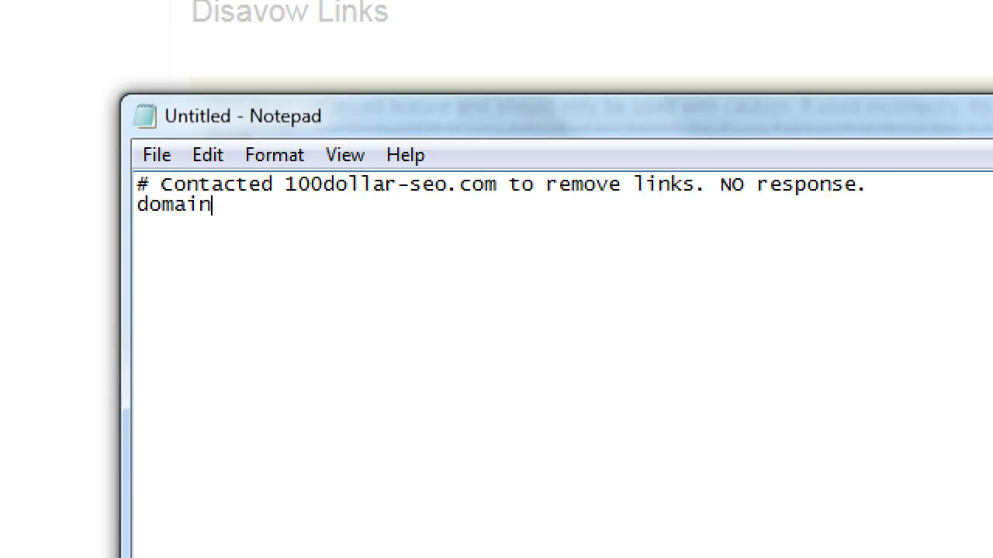
pyautogui.write(':100dollar-seco')
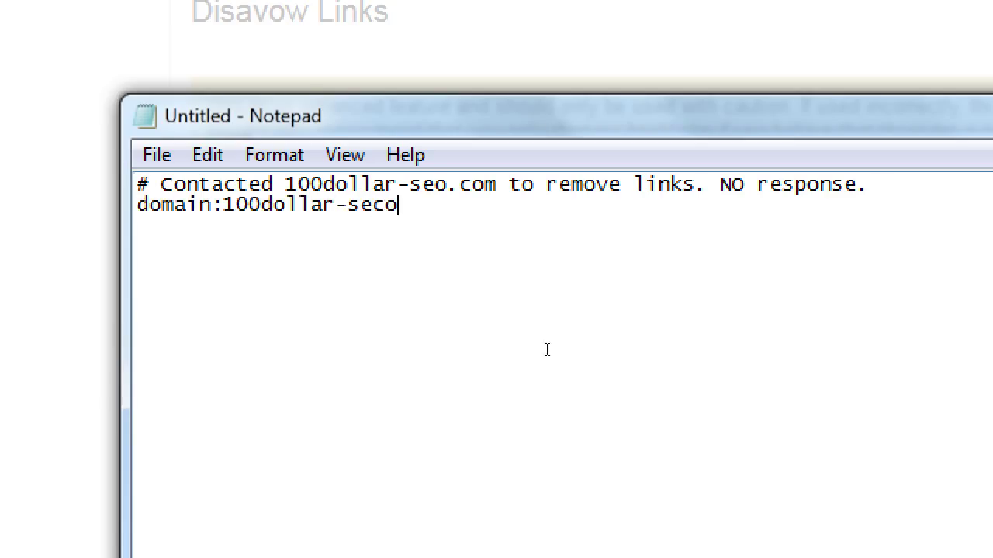
pyautogui.press('BackSpace')
pyautogui.press('BackSpace')
pyautogui.write('o.com')
pyautogui.press('Return')
pyautogui.press('Return')
# Step: Write a second comment line: "# Filleed out contact form at get-quick-hits-fast-right-now.com. No response"
pyautogui.write('# ')
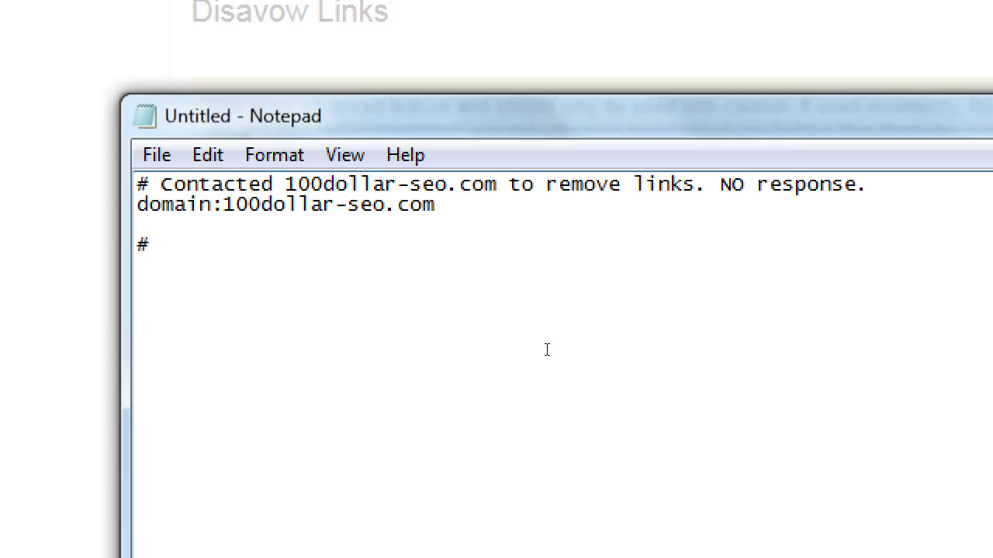
pyautogui.write('Filleed ou')
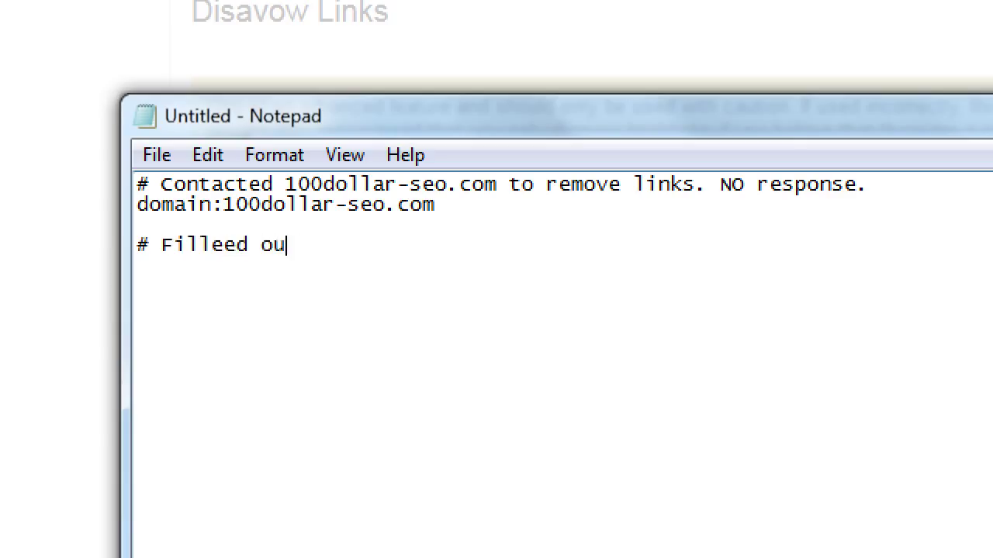
pyautogui.write('t contact for')
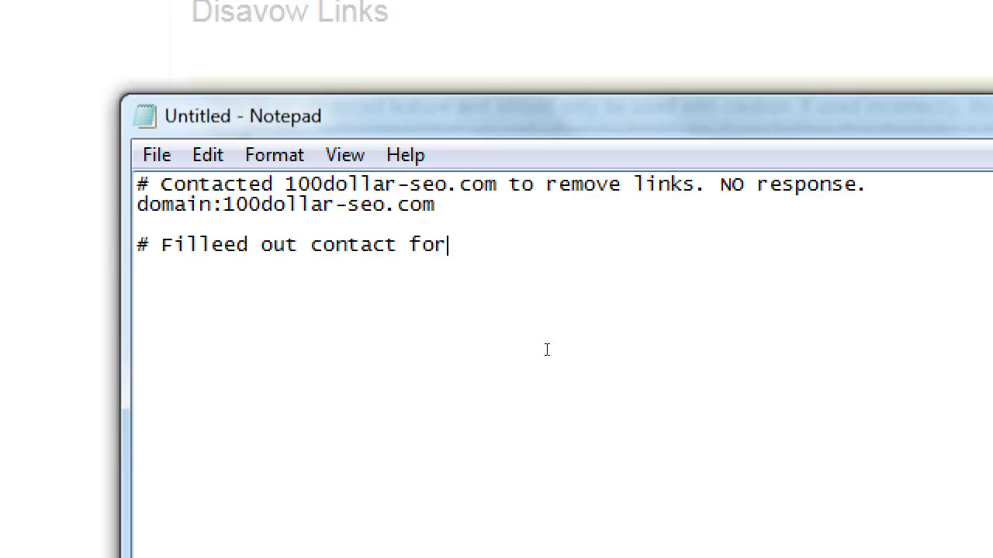
pyautogui.write('m at get')
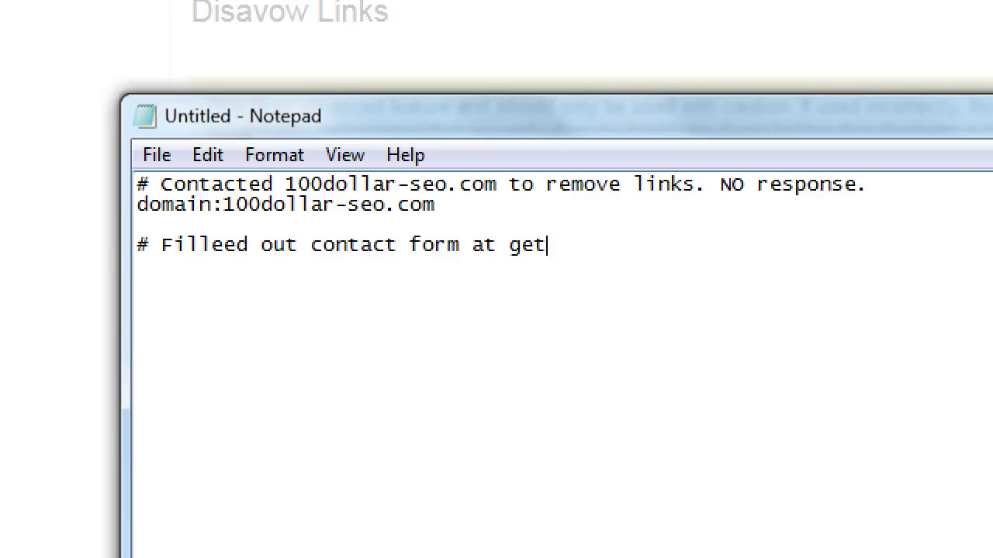
pyautogui.write('-quick-hits-')
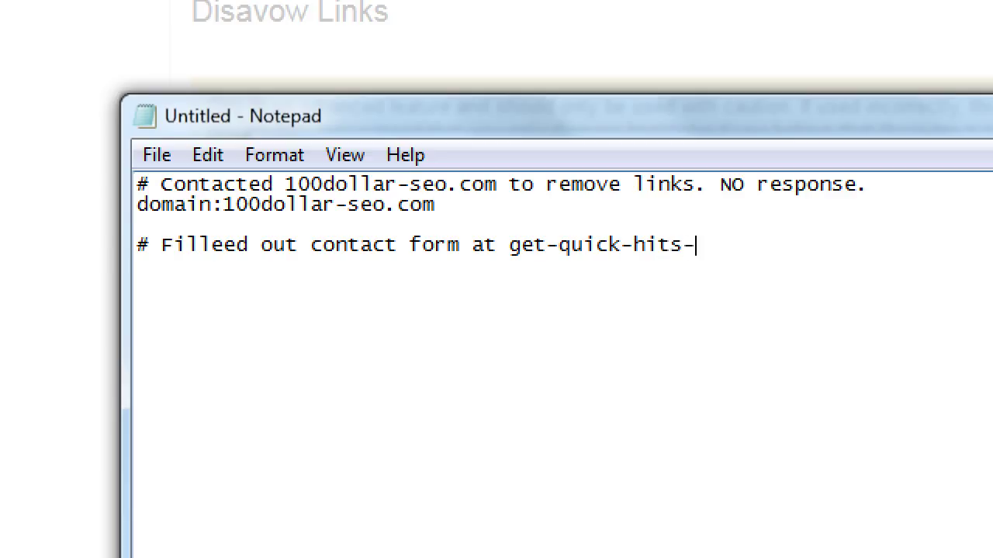
pyautogui.write('fast-right')
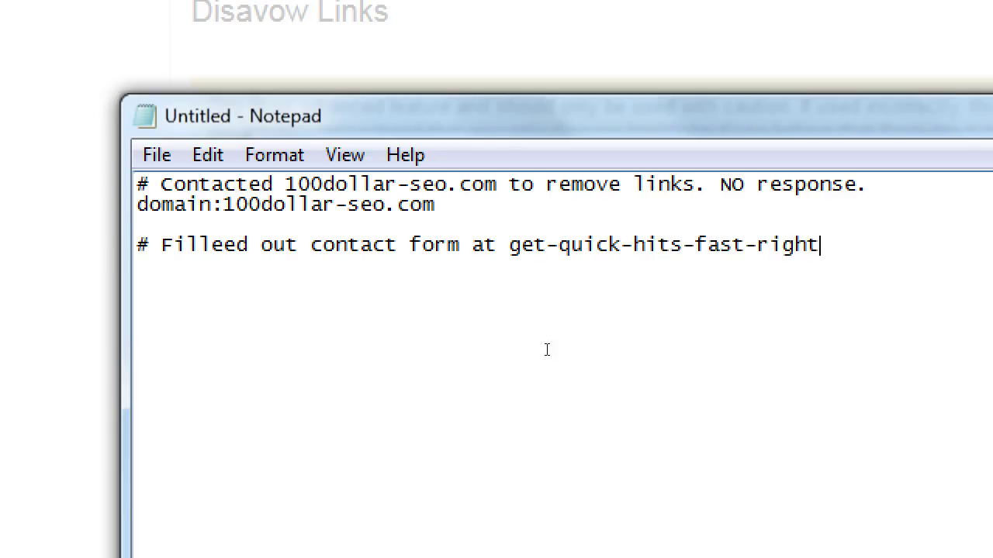
pyautogui.write('-now.com')
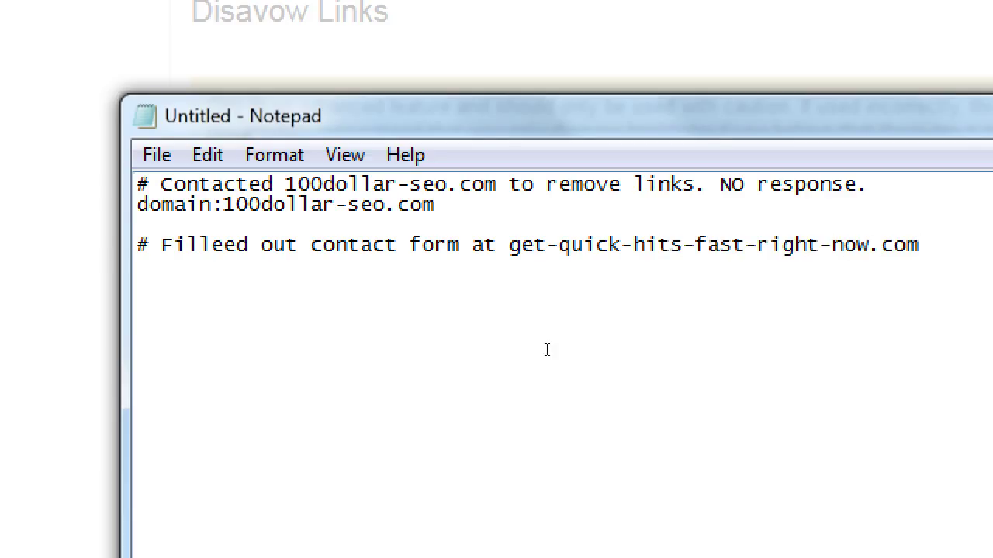
pyautogui.write('. No response.')
# Step: Add the line "domain:get-quick-hits-fast-right-now.com" under the second comment, copying the domain from that comment
pyautogui.press('Return')
pyautogui.write('domain:')
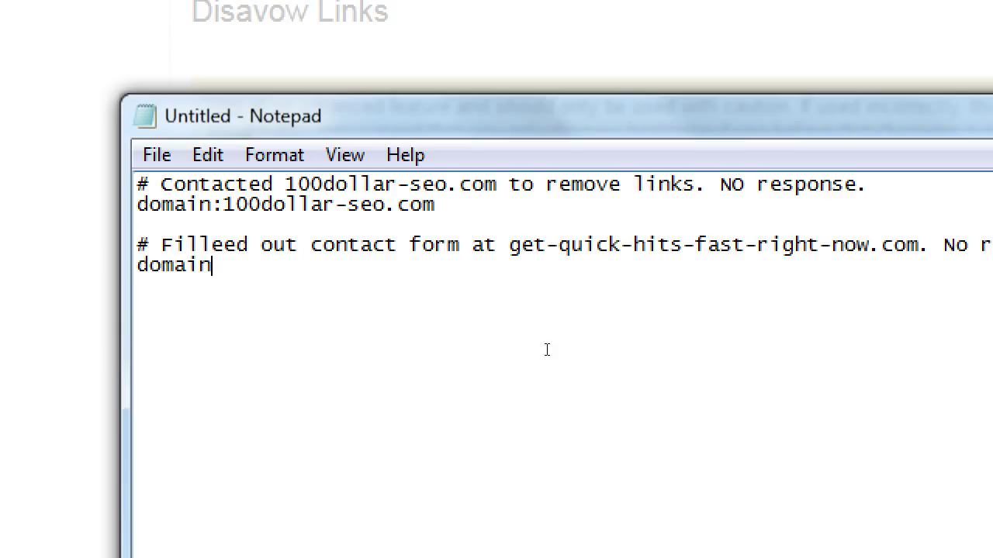
pyautogui.press('Up')
pyautogui.hotkey('ctrl', 'Right')
pyautogui.hotkey('ctrl', 'Right')
pyautogui.hotkey('ctrl', 'Right')
pyautogui.hotkey('ctrl', 'Right')
pyautogui.hotkey('ctrl', 'Right')
pyautogui.hotkey('ctrl', 'shift', 'Right')
pyautogui.hotkey('ctrl', 'shift', 'Right')
pyautogui.hotkey('ctrl', 'shift', 'Right')
pyautogui.hotkey('ctrl', 'shift', 'Right')
pyautogui.hotkey('ctrl', 'shift', 'Right')
pyautogui.hotkey('ctrl', 'shift', 'Right')
pyautogui.hotkey('ctrl', 'shift', 'Right')
pyautogui.hotkey('shift', 'Left')
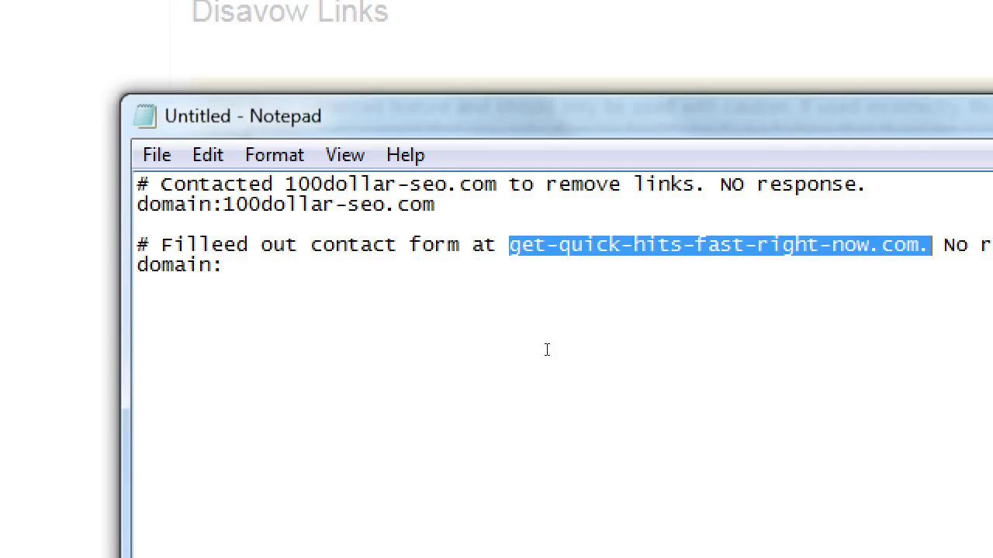
pyautogui.hotkey('shift', 'Left')
pyautogui.hotkey('ctrl', 'c')
pyautogui.press('Down')
pyautogui.hotkey('ctrl', 'v')
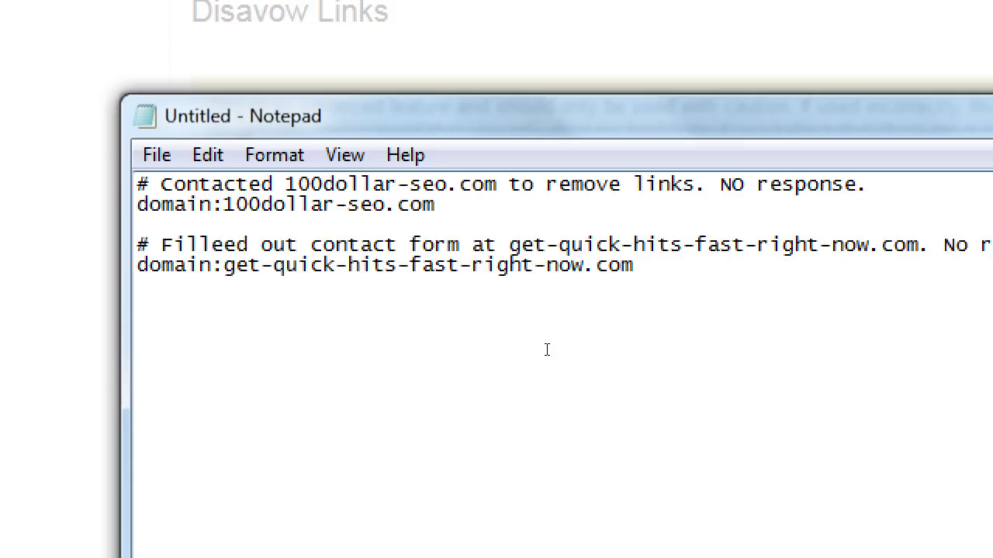
# Step: Correct "Filleed" to "Filled" in the second comment and select that whole line
pyautogui.press('Up')
pyautogui.press('Home')
pyautogui.press('Right')
pyautogui.press('Right')
pyautogui.press('Right')
pyautogui.press('Right')
pyautogui.press('Right')
pyautogui.press('Delete')
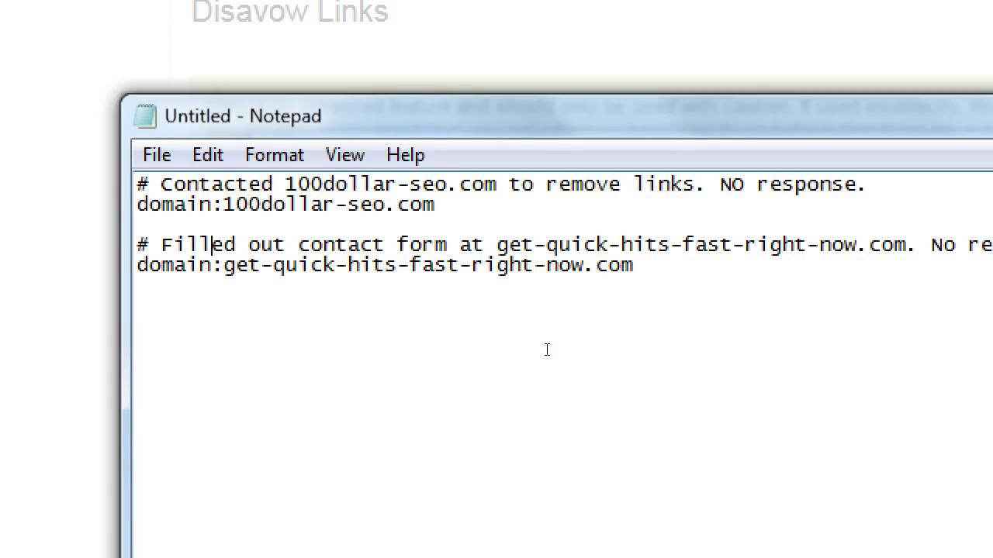
pyautogui.press('Home')
pyautogui.hotkey('shift', 'End')
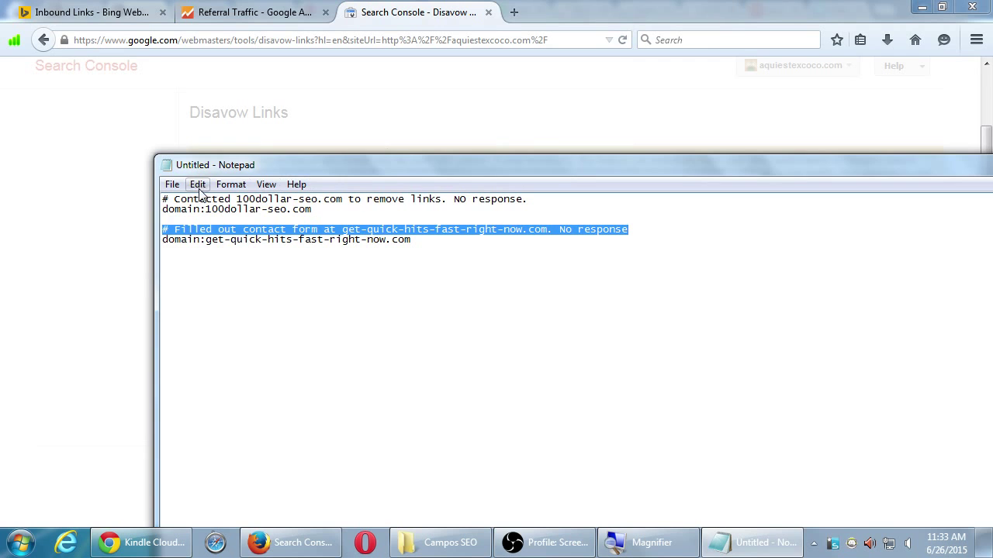
# Step: Save the disavow list to the Desktop as a text document named "victorsite-2015-06-26"
pyautogui.click(172, 184)
pyautogui.click(218, 258)
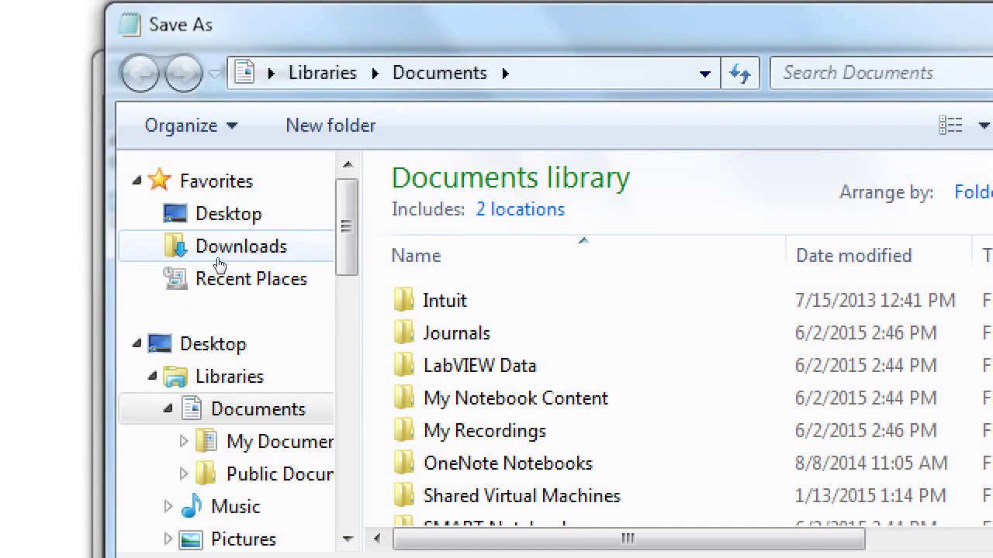
pyautogui.click(227, 215)
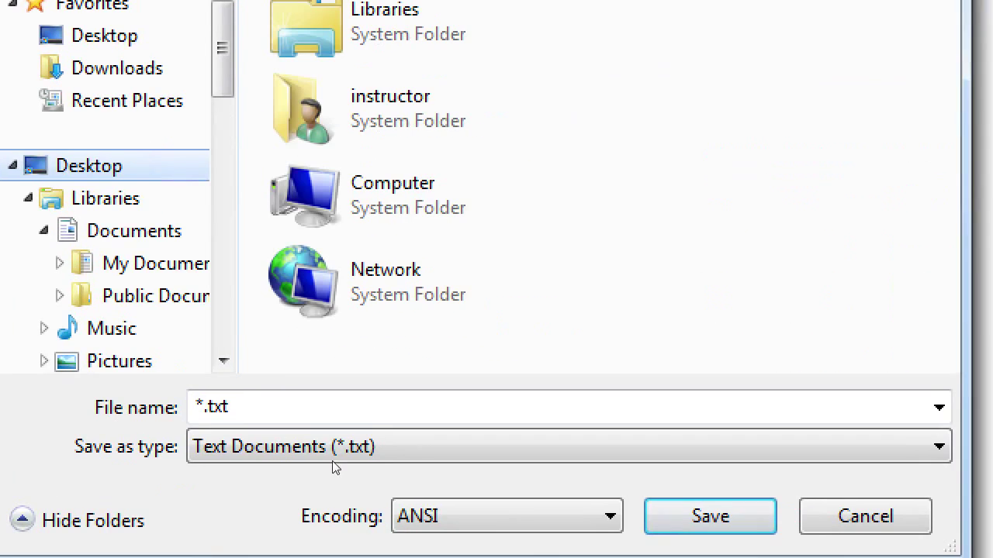
pyautogui.click(313, 419)
pyautogui.write('v')
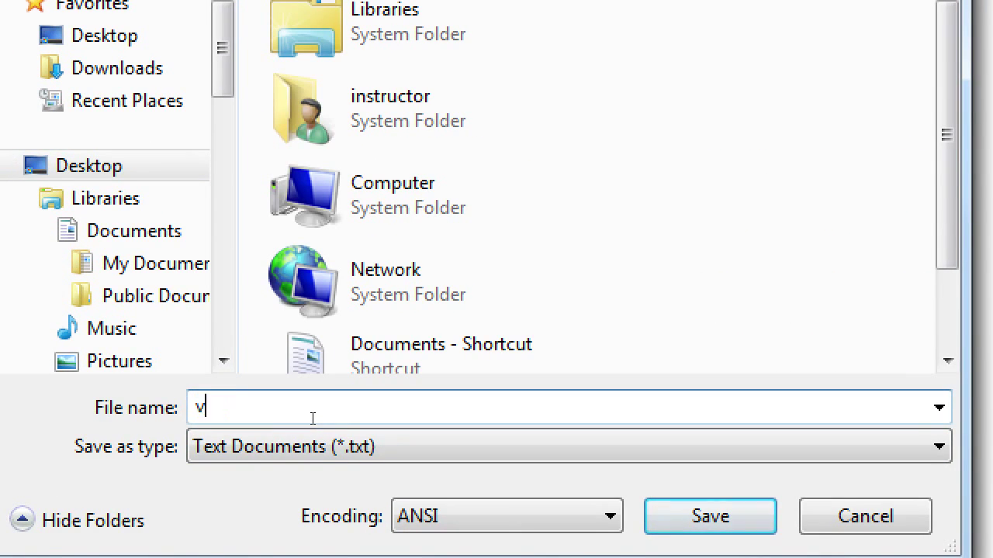
pyautogui.write('ictorsite02')
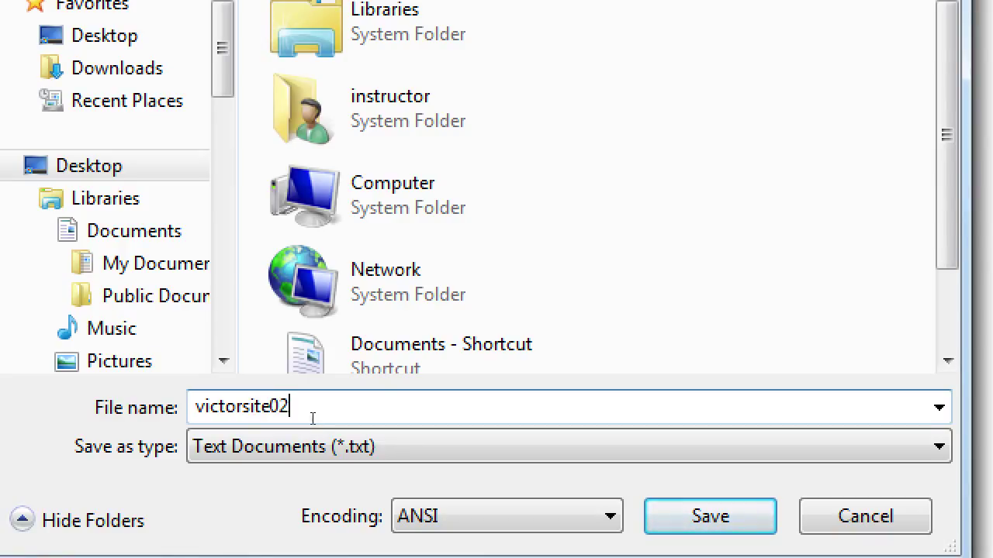
pyautogui.press('BackSpace')
pyautogui.press('BackSpace')
pyautogui.write('-2015-0')
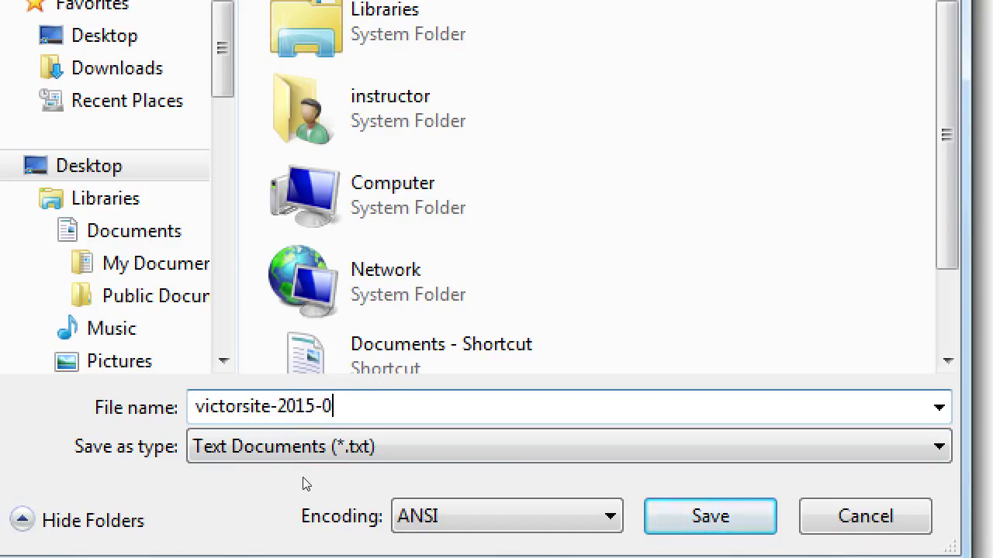
pyautogui.write('6-26')
pyautogui.press('Return')
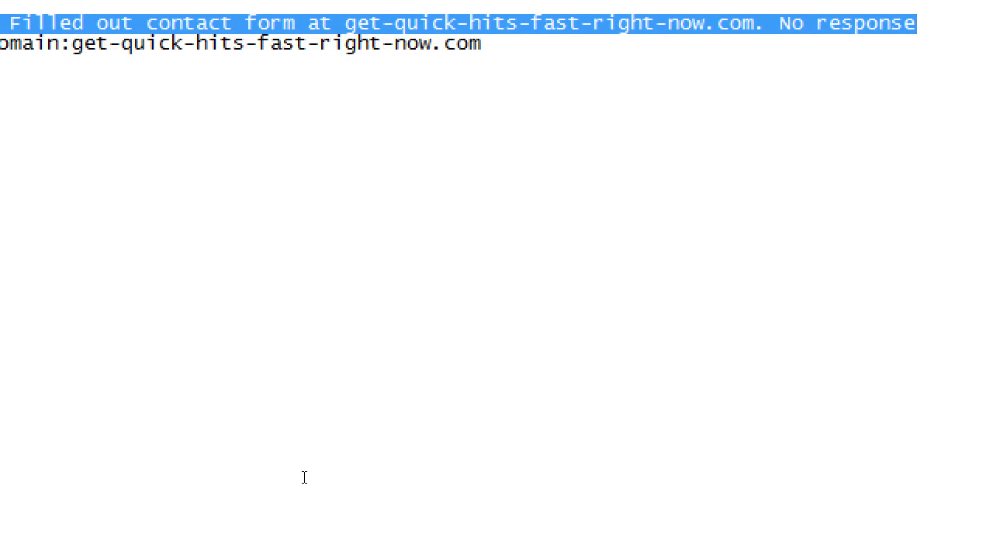
# Step: Switch to Firefox, close the Disavow Links dialog, and revisit the Bing Inbound Links and Google Analytics Referral Traffic reports
pyautogui.hotkey('alt', 'Tab')
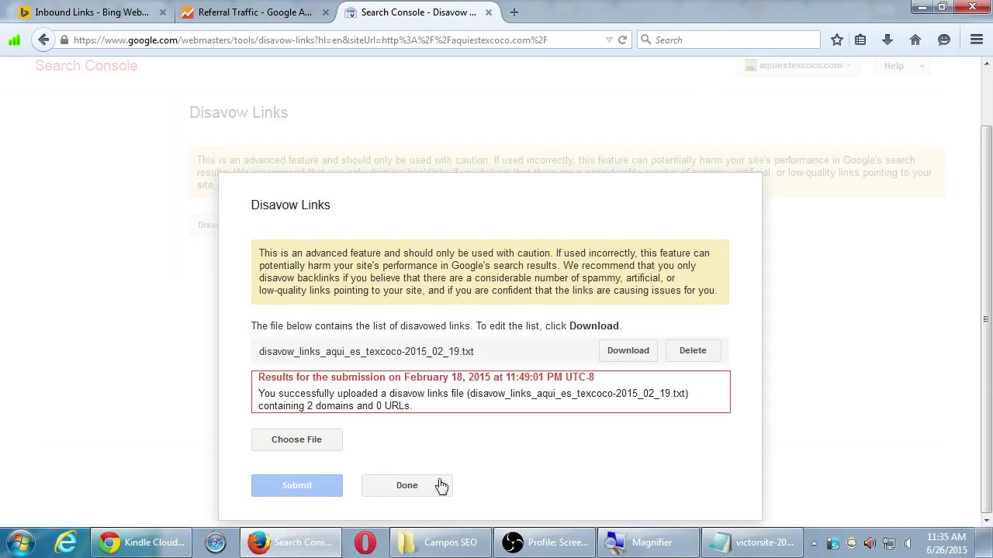
pyautogui.click(406, 486)
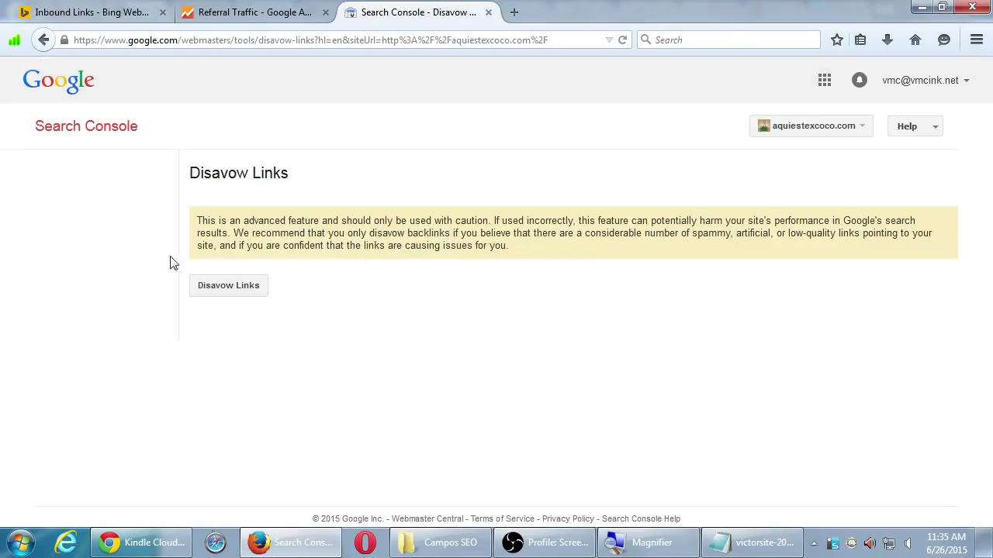
pyautogui.click(116, 13)
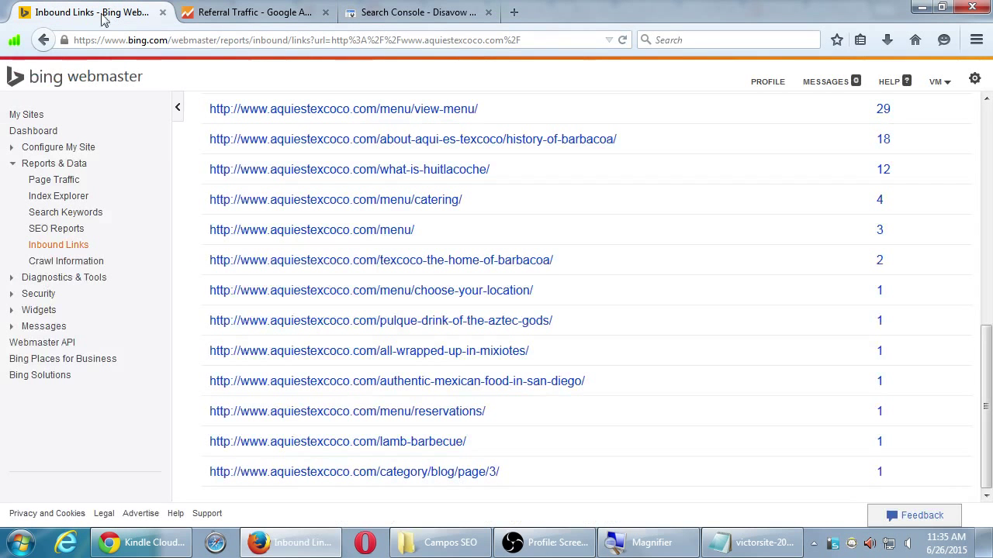
pyautogui.click(229, 13)
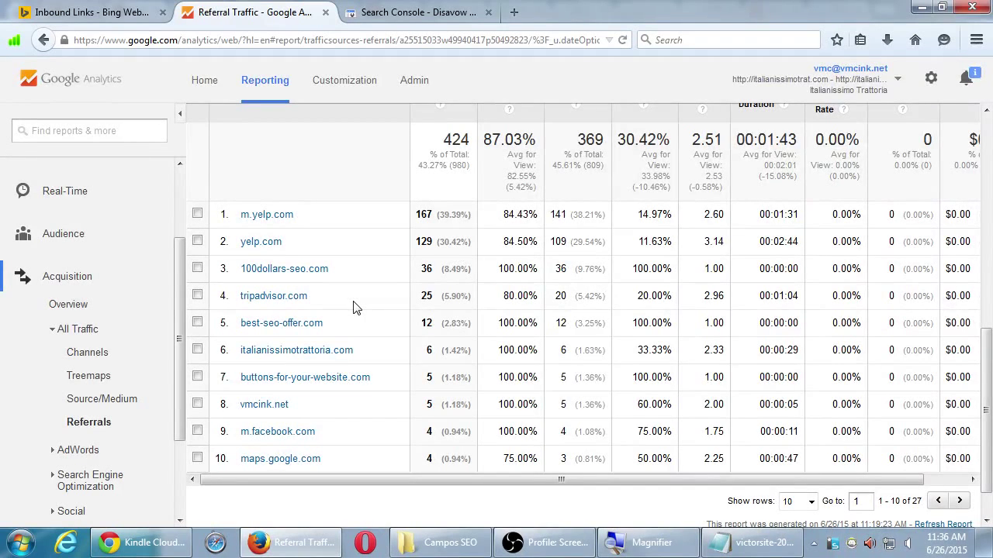
# Step: Open the Social Overview report in Google Analytics' Acquisition section and view its sessions by social network
pyautogui.click(53, 334)
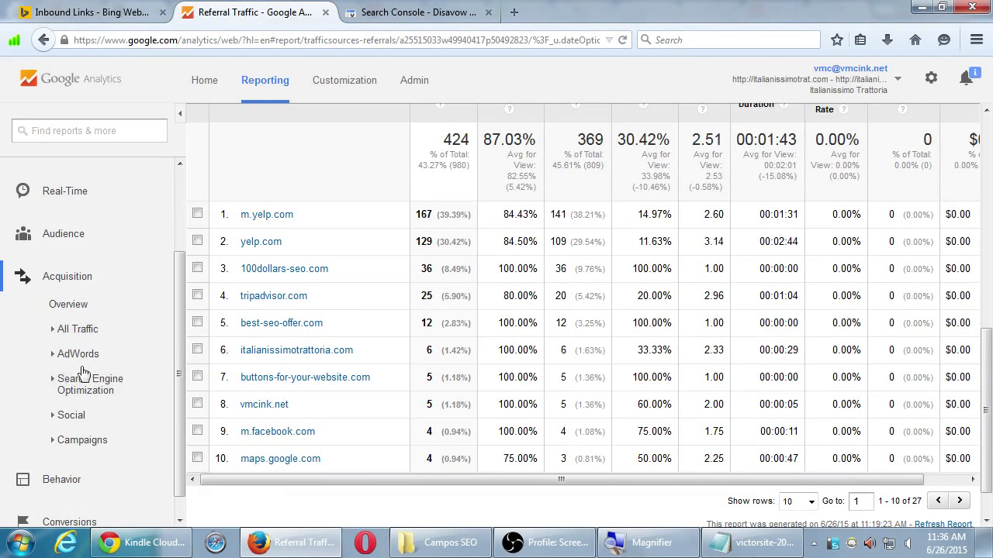
pyautogui.scroll(-1, 167, 388)
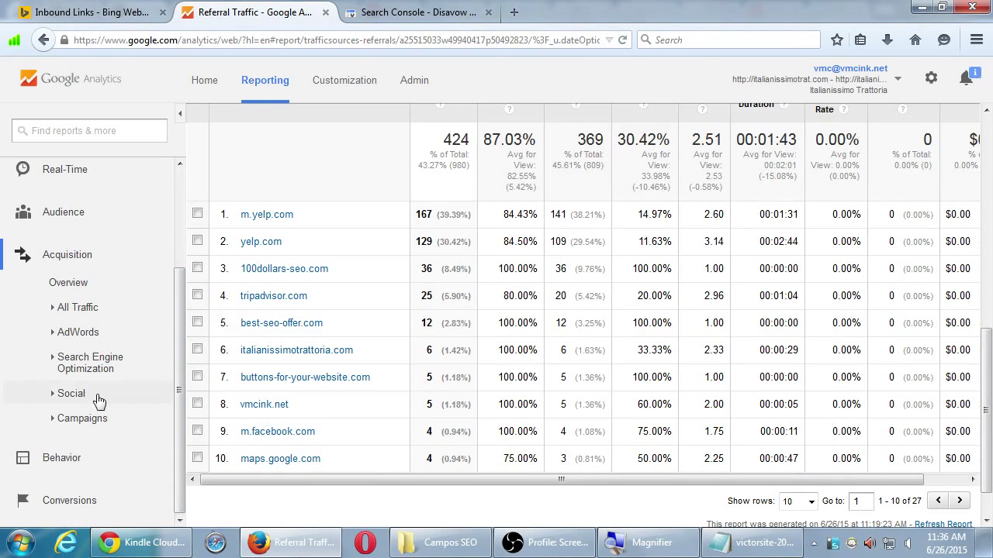
pyautogui.click(52, 394)
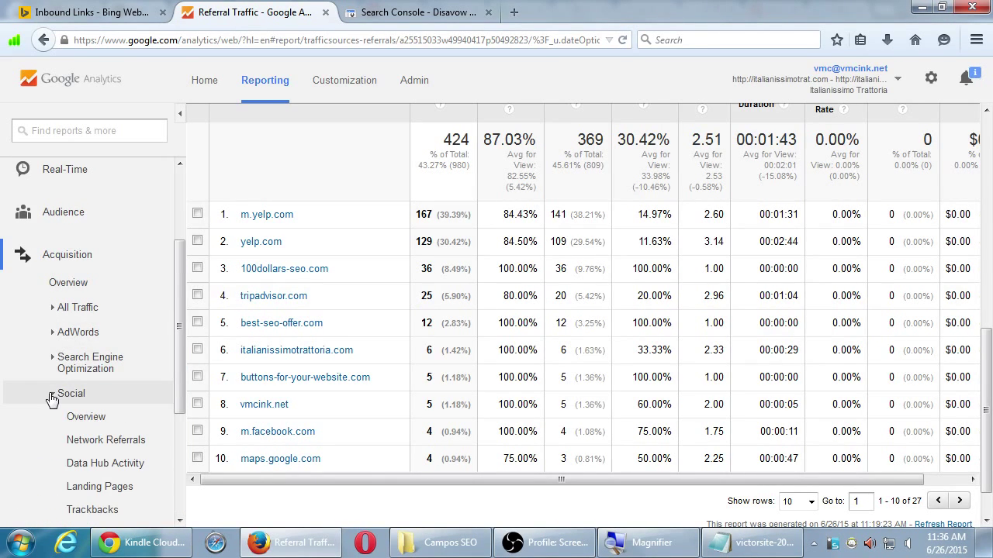
pyautogui.click(81, 413)
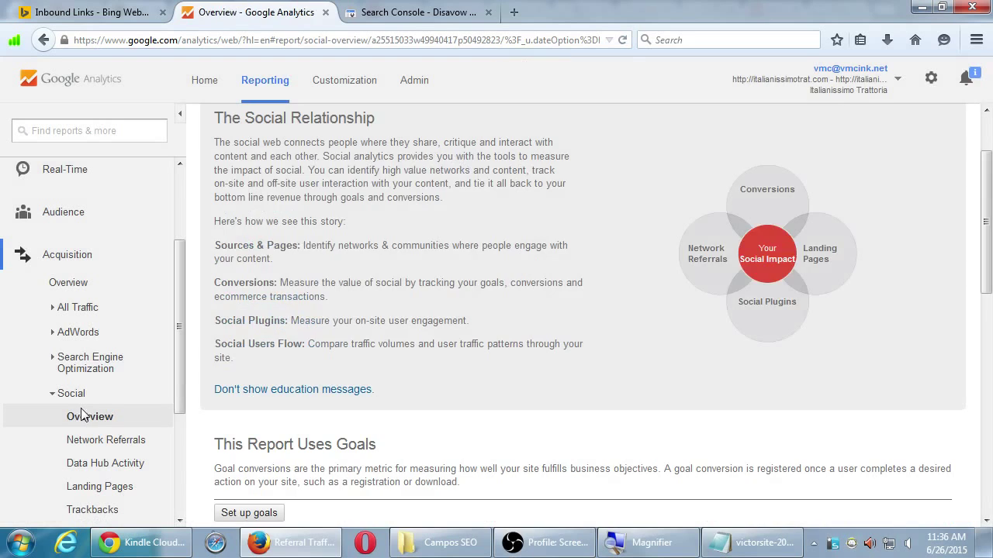
pyautogui.scroll(-6, 224, 404)
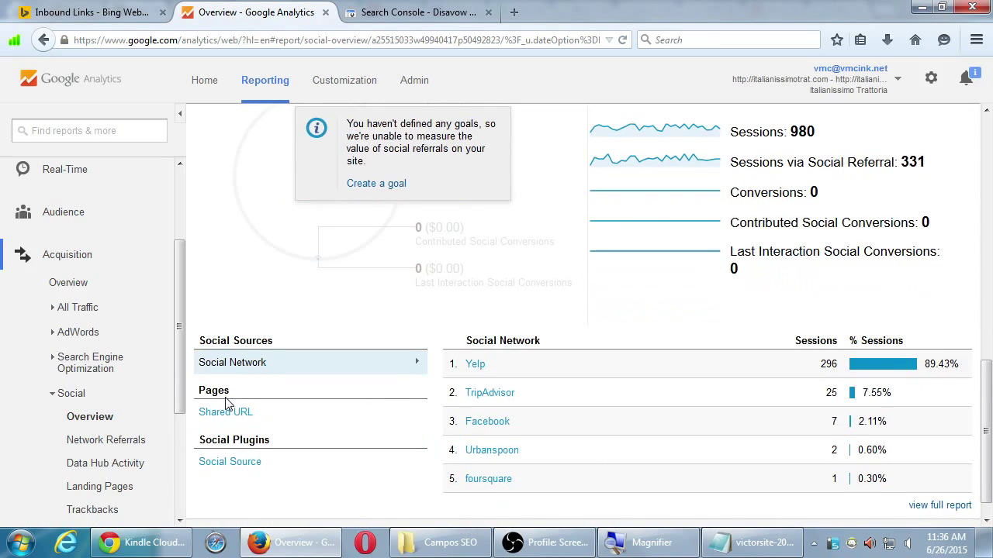